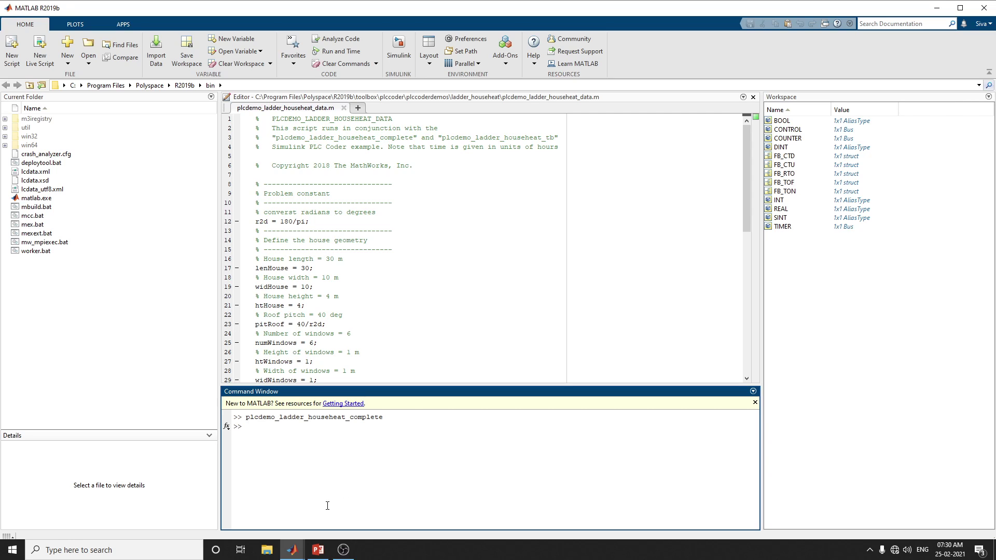
# Switch to the plcdemo_ladder_househeat_complete Simulink model and open its HMI subsystem
pyautogui.click(292, 550)
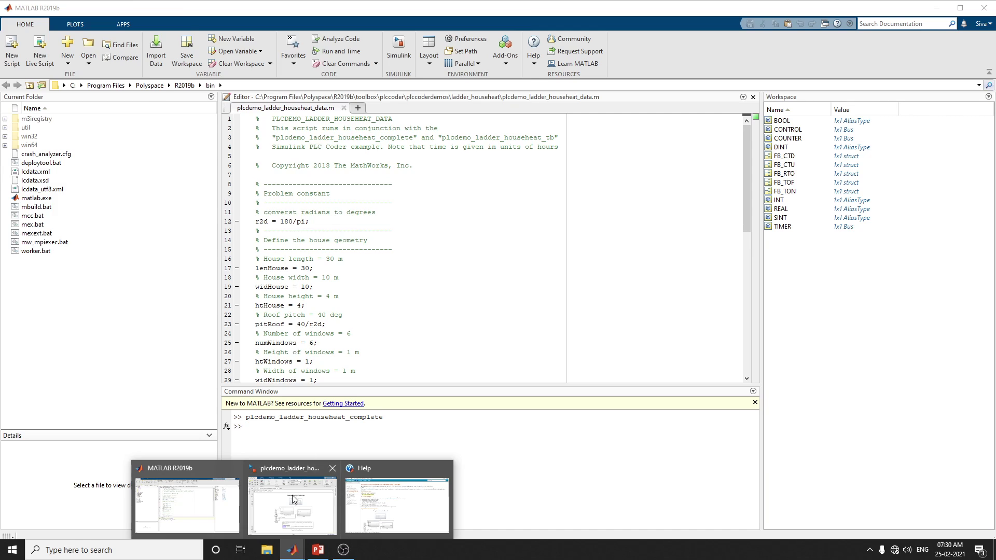
pyautogui.click(294, 499)
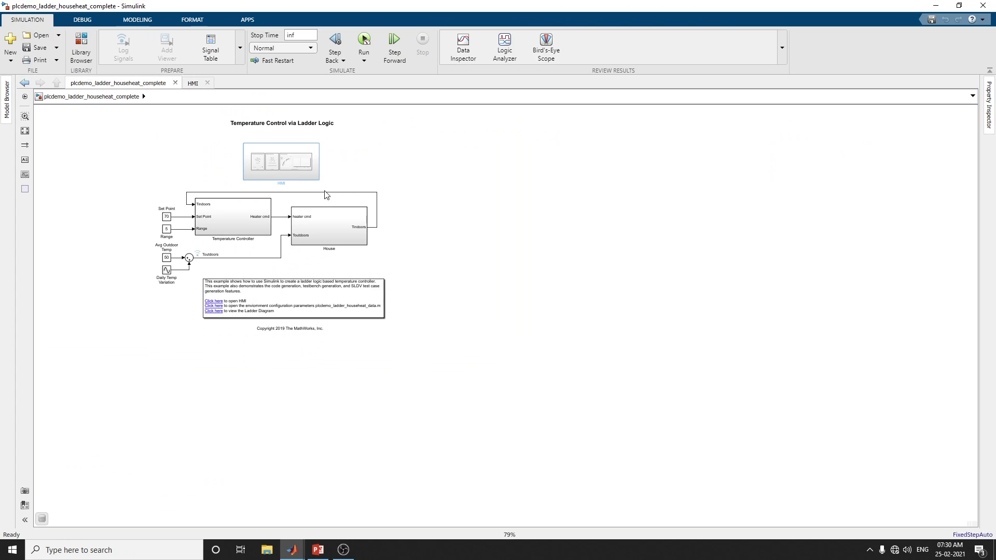
pyautogui.scroll(3, 370, 174)
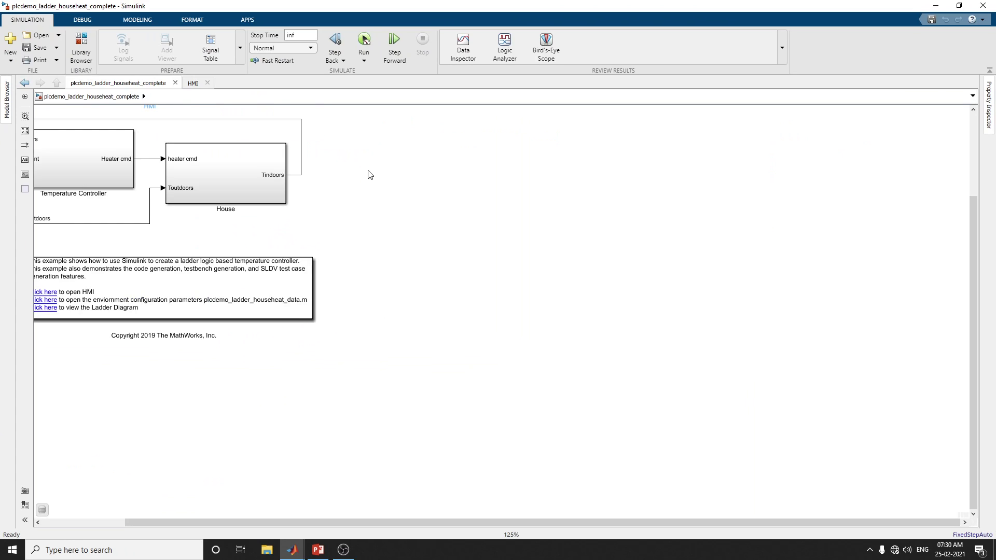
pyautogui.moveTo(413, 524); pyautogui.dragTo(322, 524)
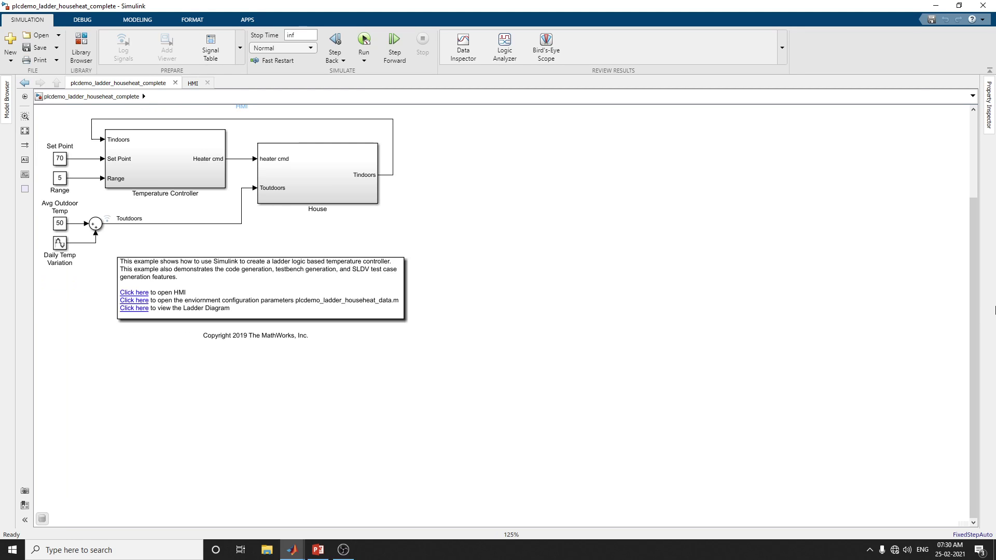
pyautogui.moveTo(974, 299); pyautogui.dragTo(964, 282)
pyautogui.scroll(3, 964, 282)
pyautogui.click(240, 163)
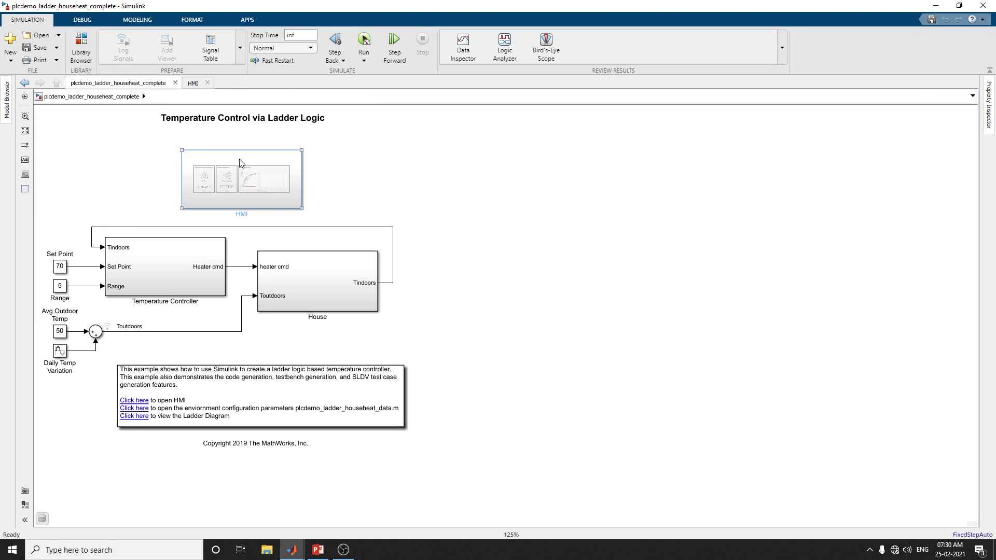
pyautogui.doubleClick(257, 188)
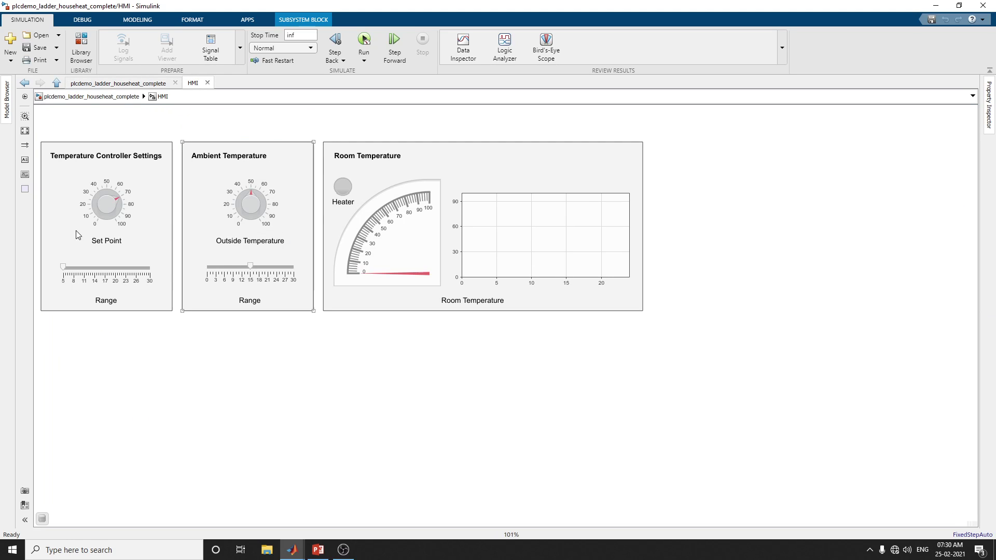
# Examine the HMI's temperature controller settings, ambient temperature controls and room temperature displays
pyautogui.click(201, 244)
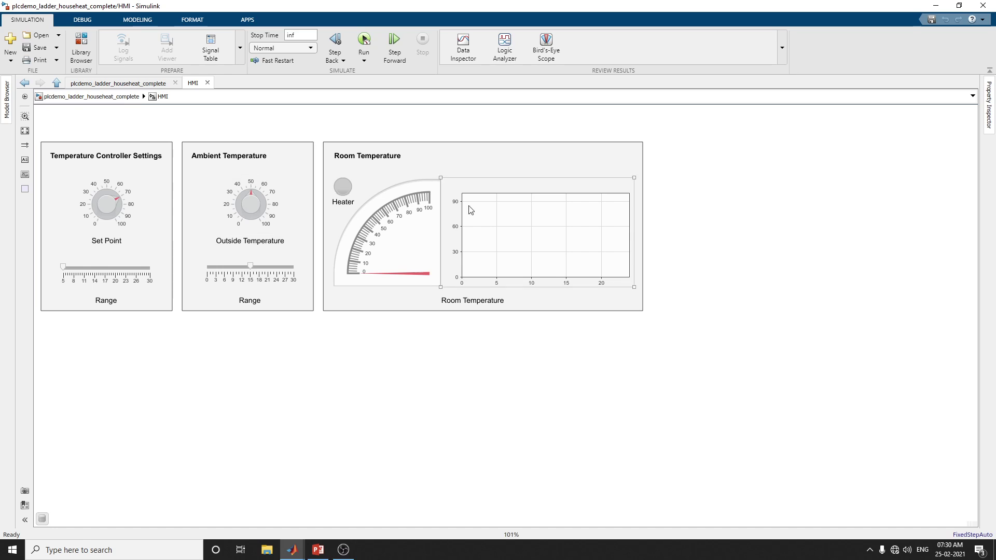
pyautogui.click(384, 194)
pyautogui.click(112, 205)
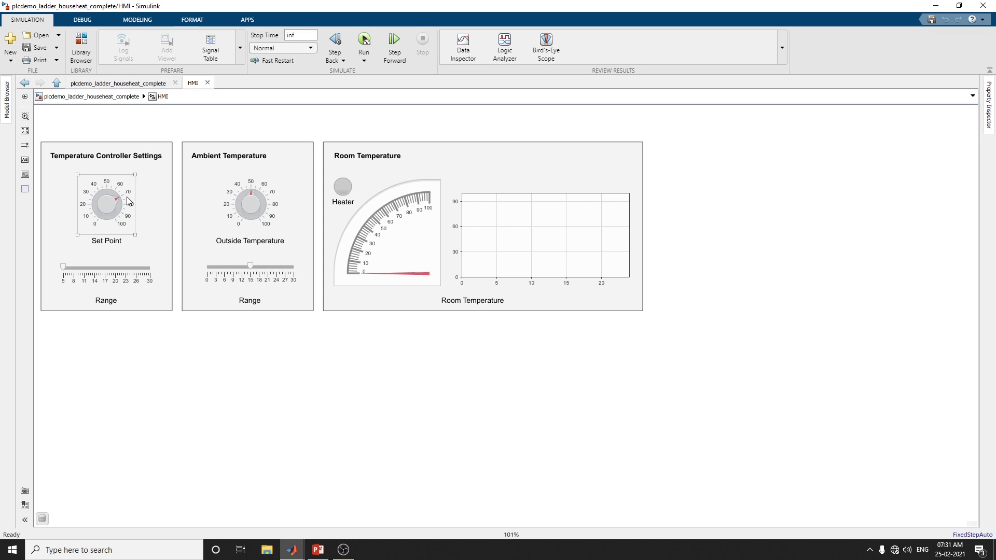
pyautogui.click(244, 189)
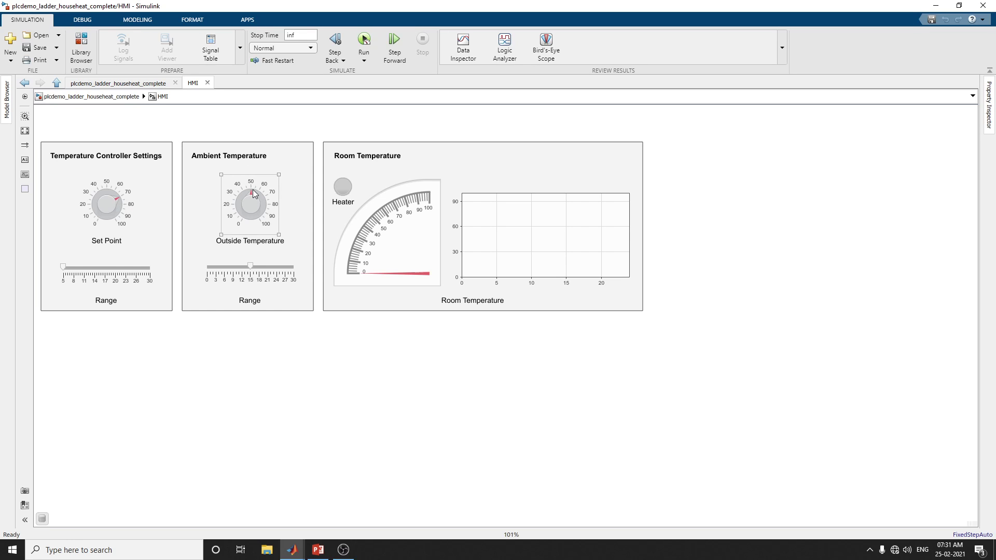
pyautogui.click(570, 108)
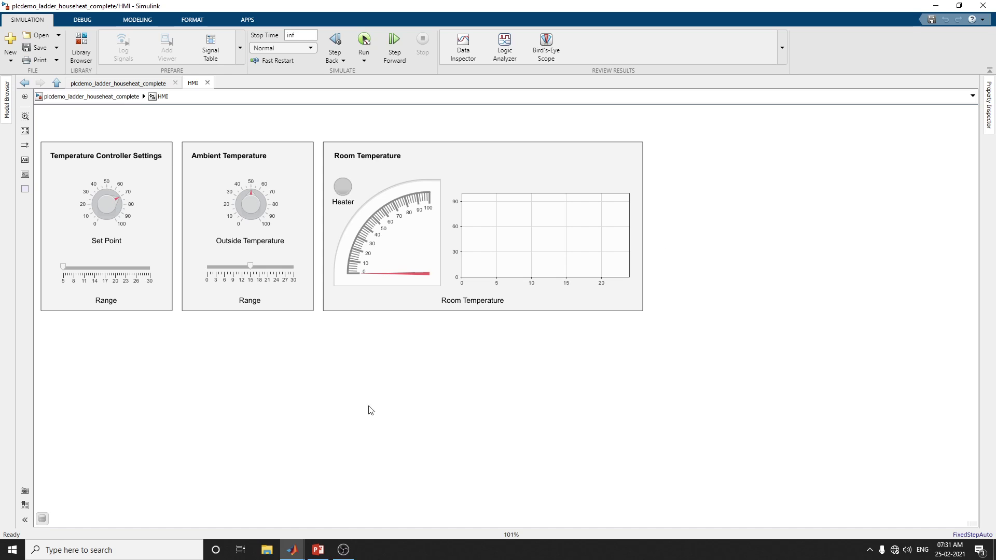
# Go back to the top-level model, inspect the contents of the House subsystem, and return to the top level
pyautogui.click(24, 83)
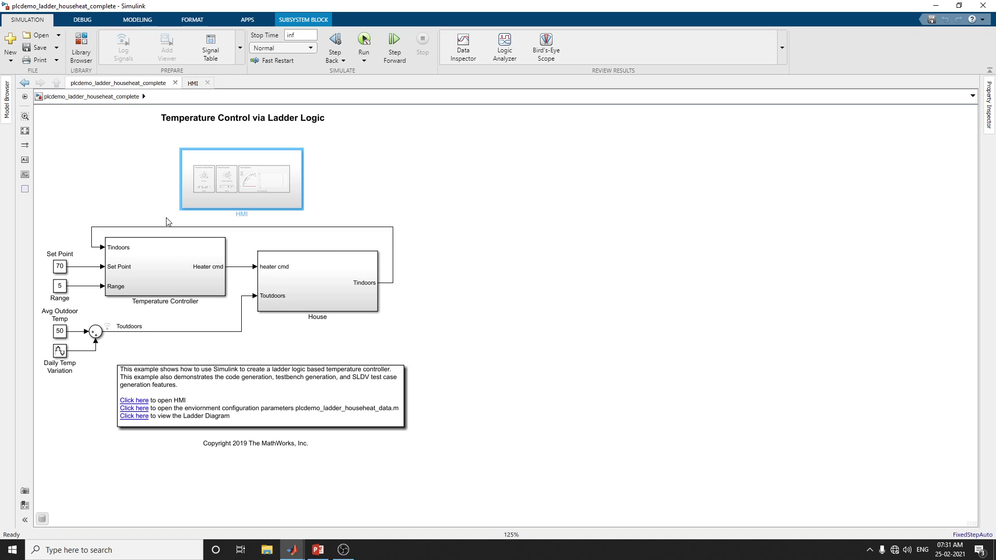
pyautogui.click(65, 285)
pyautogui.doubleClick(317, 289)
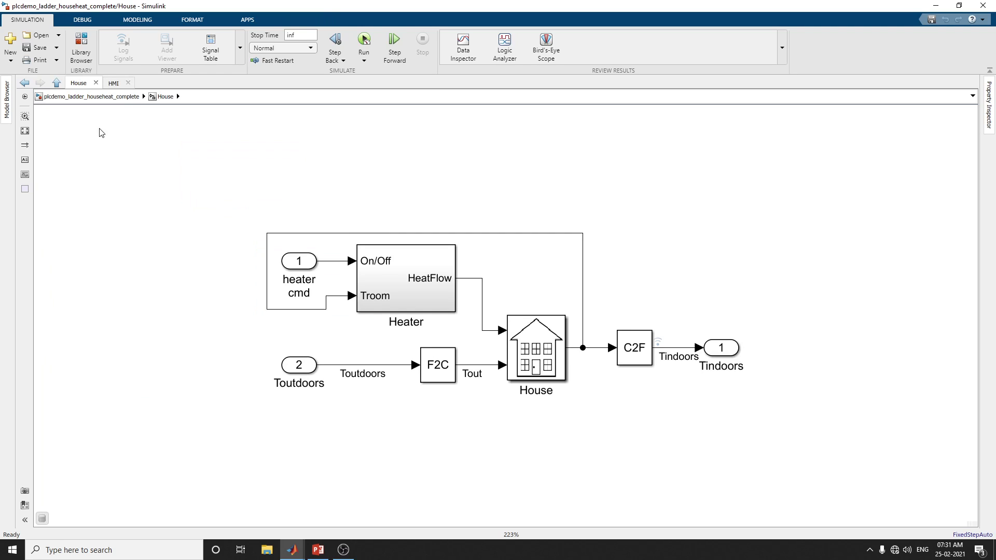
pyautogui.click(24, 82)
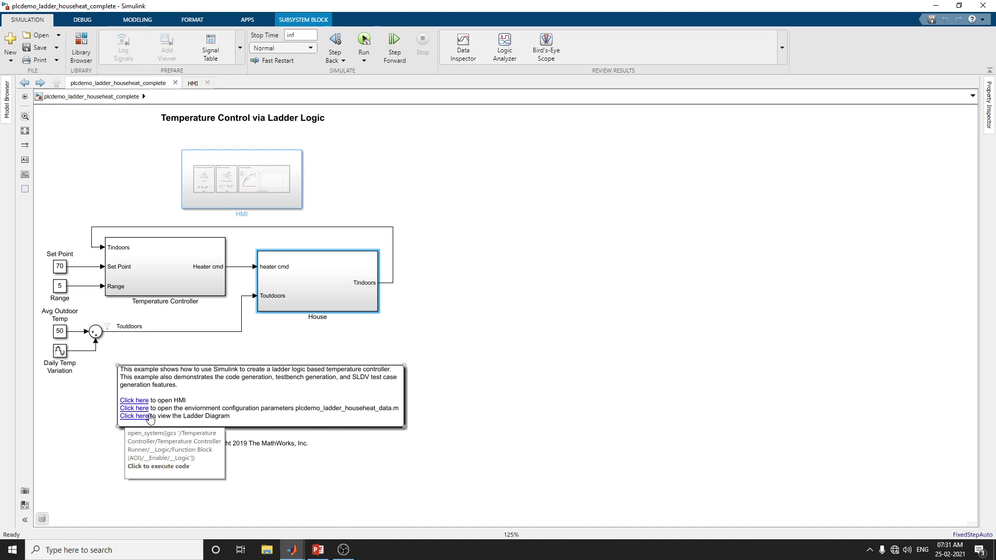
# Go through the Temperature Controller into the Temperature Controller Runner and open the parameters of its Function Block (AOI)
pyautogui.doubleClick(160, 275)
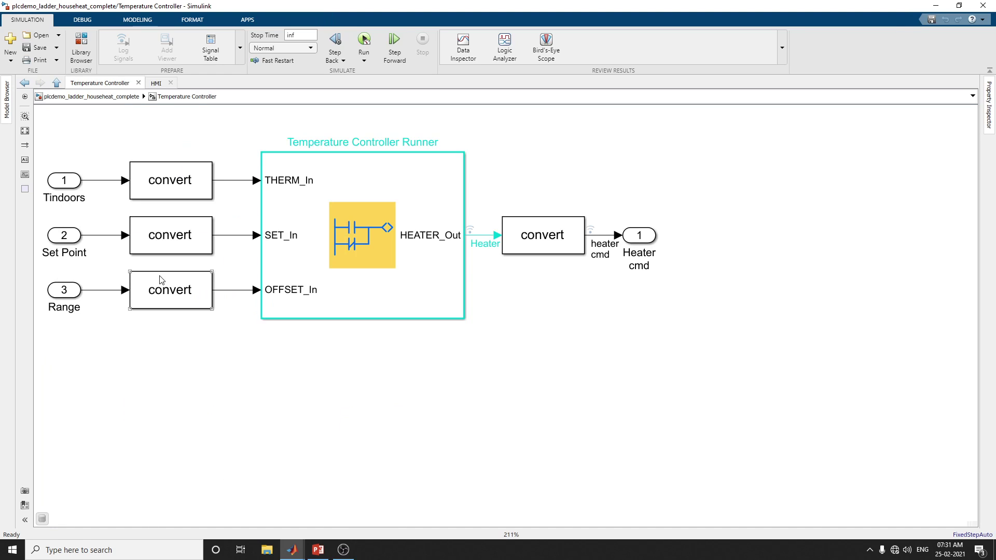
pyautogui.click(357, 235)
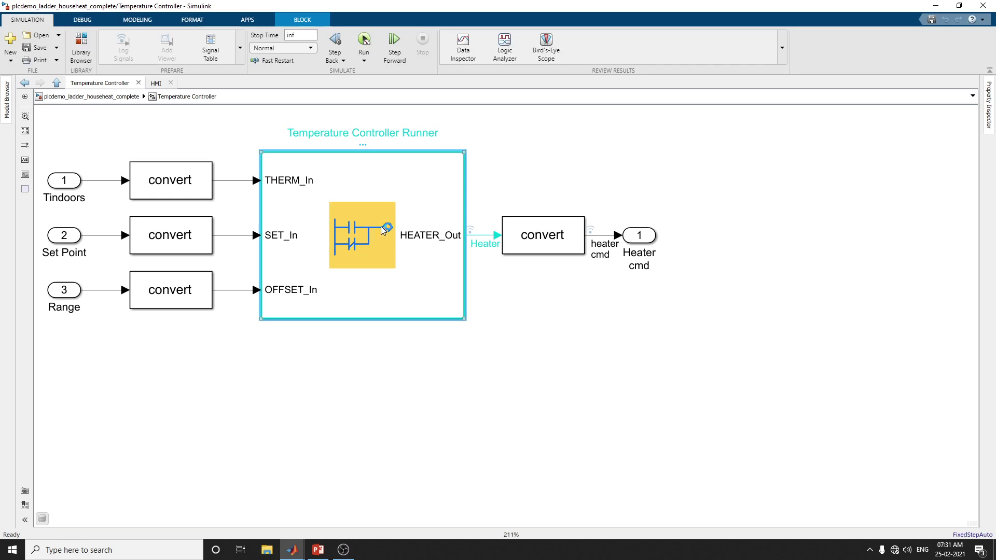
pyautogui.doubleClick(360, 207)
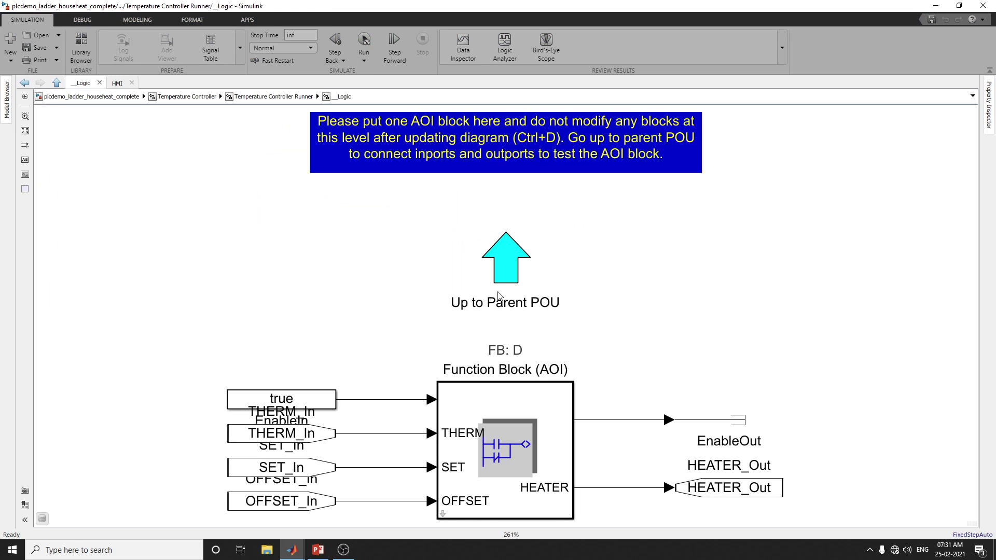
pyautogui.doubleClick(511, 422)
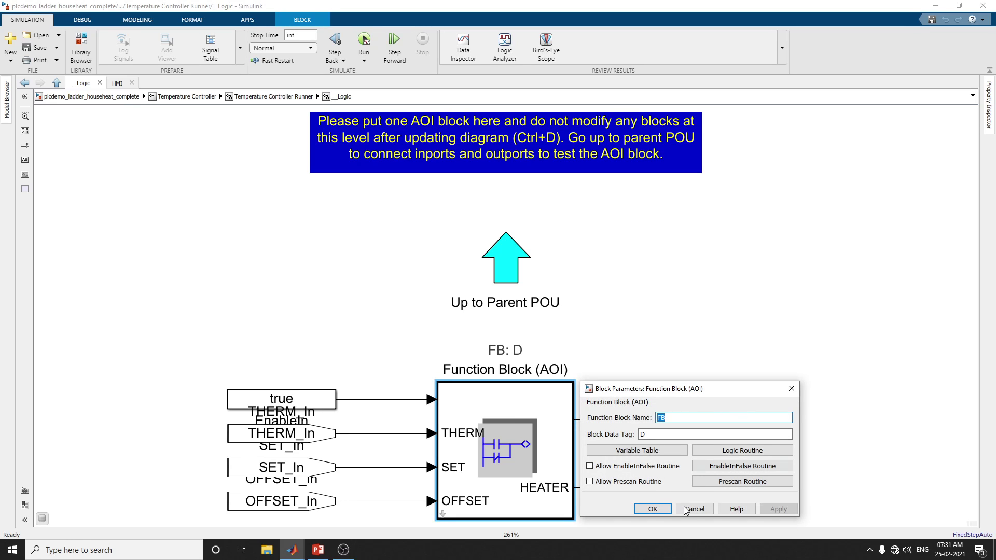
pyautogui.moveTo(728, 394); pyautogui.dragTo(804, 245)
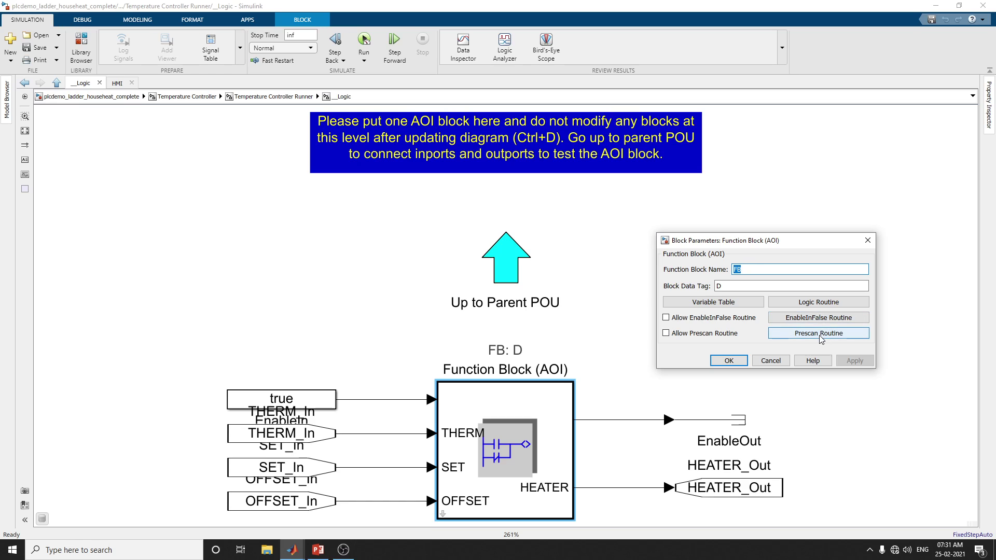
# Review the scopes, ports and data types in the function block's Variable Table, and close it
pyautogui.click(711, 306)
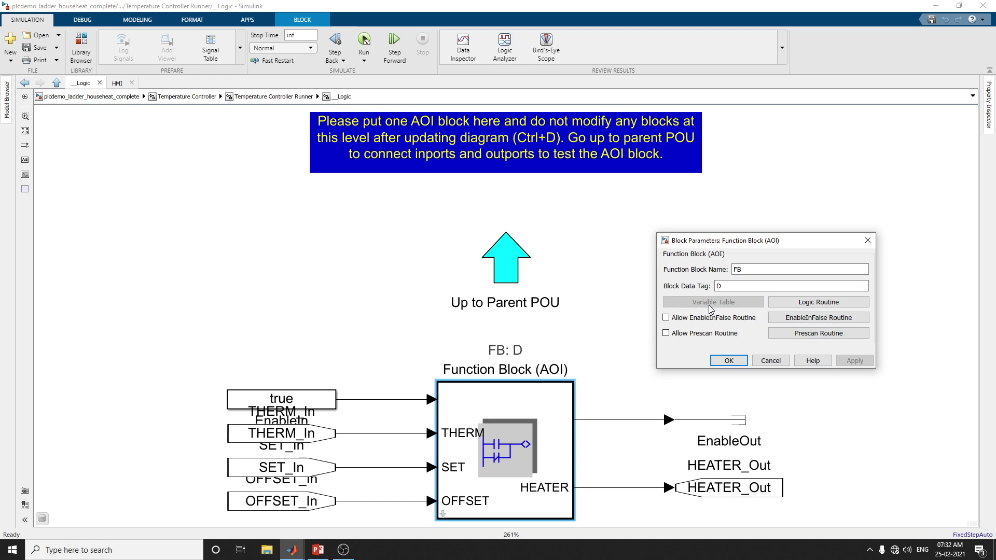
pyautogui.moveTo(408, 143); pyautogui.dragTo(303, 121)
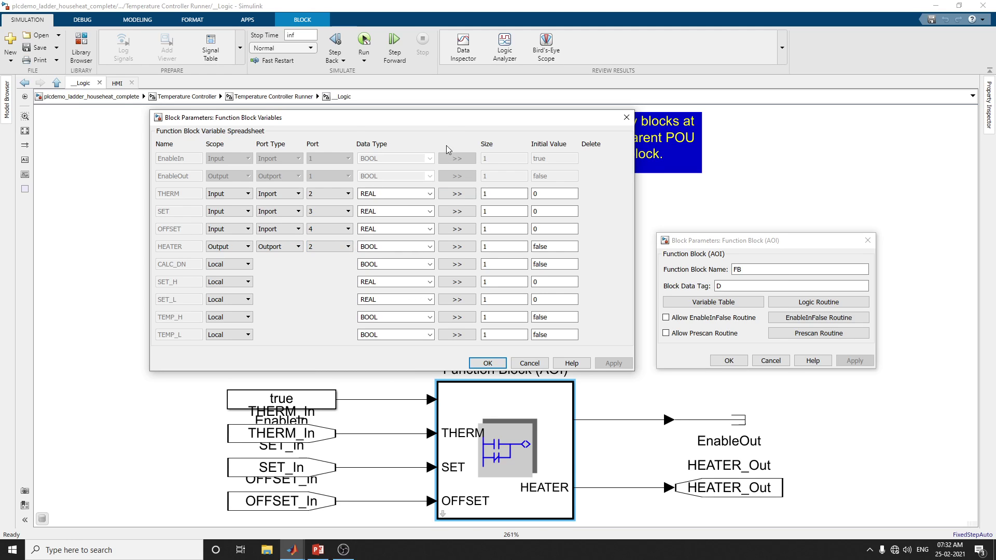
pyautogui.moveTo(446, 125); pyautogui.dragTo(505, 121)
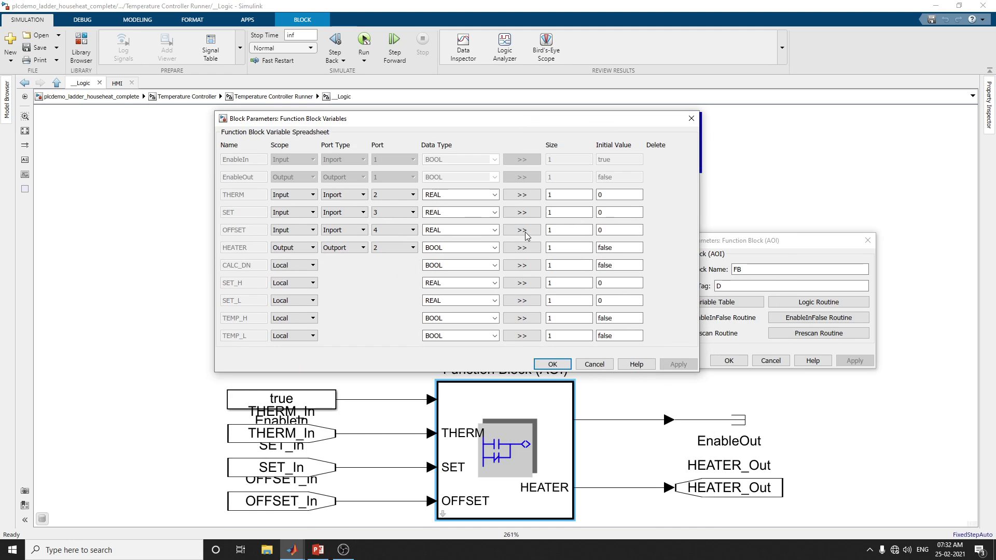
pyautogui.click(546, 359)
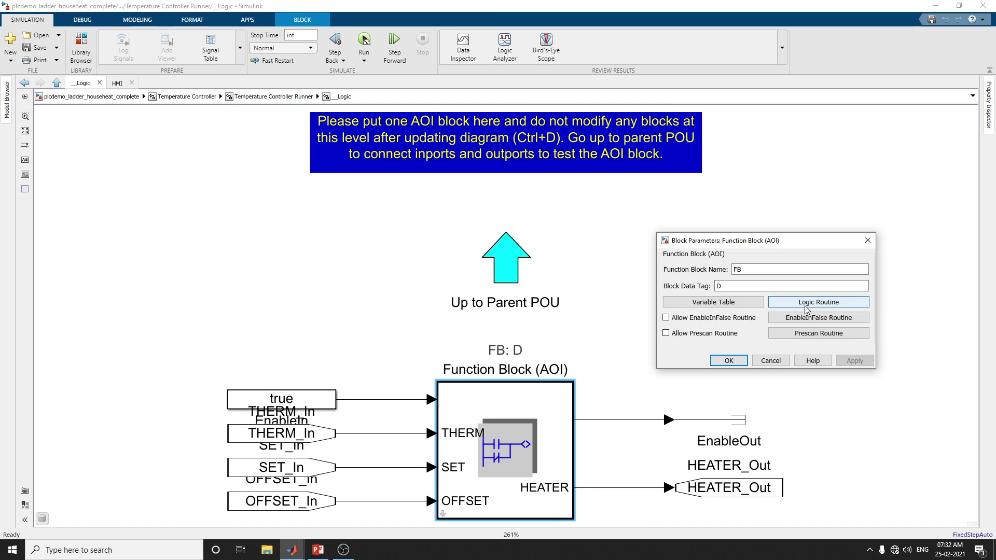
# Open the function block's Logic Routine to examine its ladder diagram and Function Block Variables, and dismiss the variables table
pyautogui.click(806, 308)
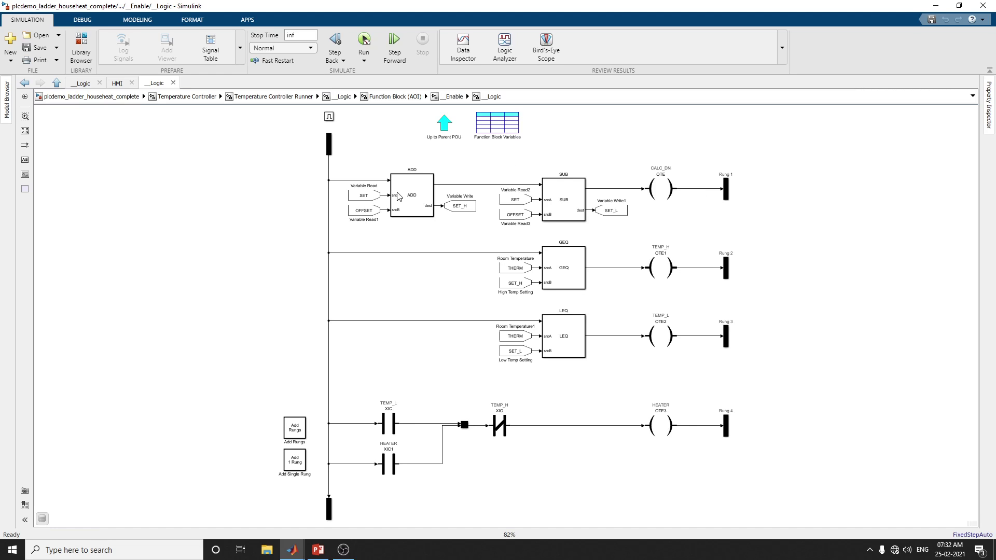
pyautogui.click(628, 234)
pyautogui.click(480, 130)
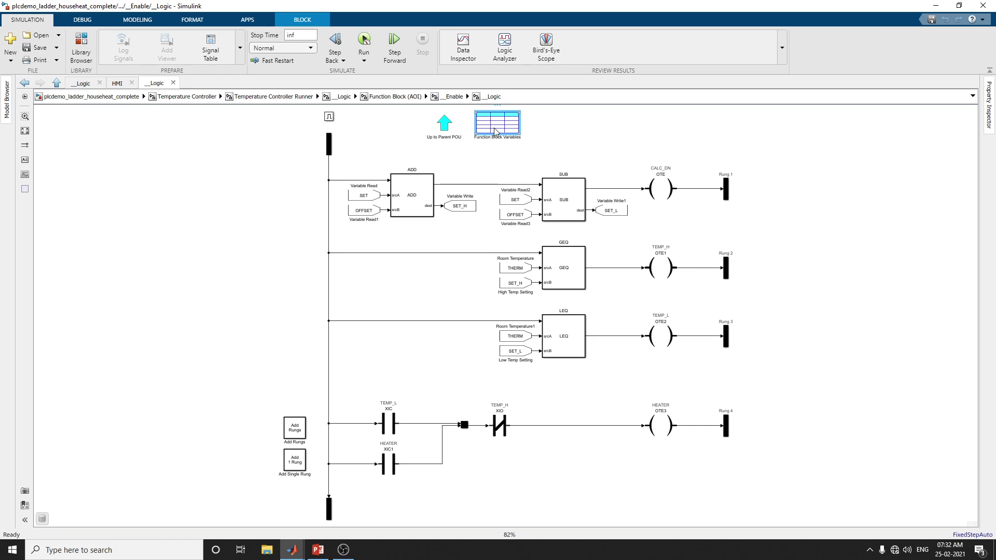
pyautogui.doubleClick(494, 132)
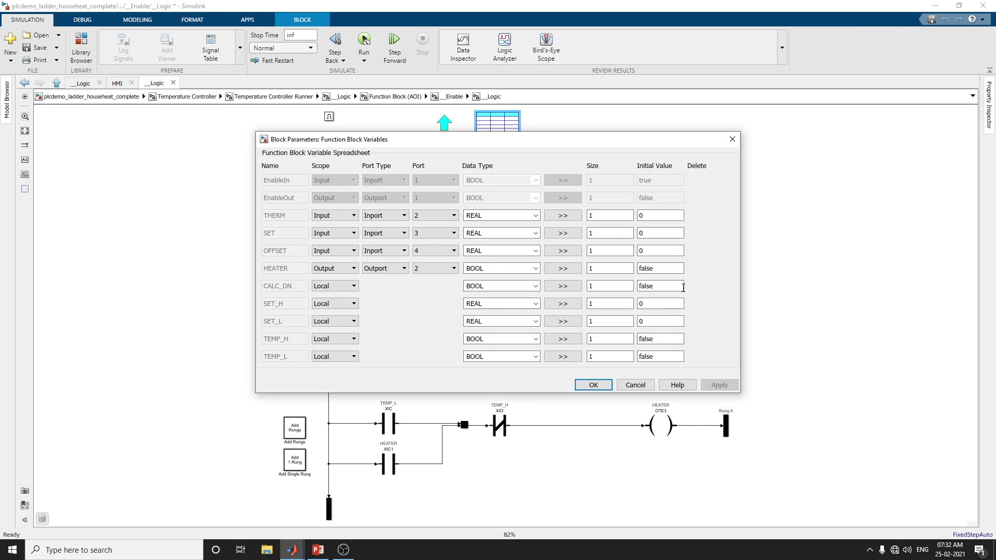
pyautogui.click(634, 385)
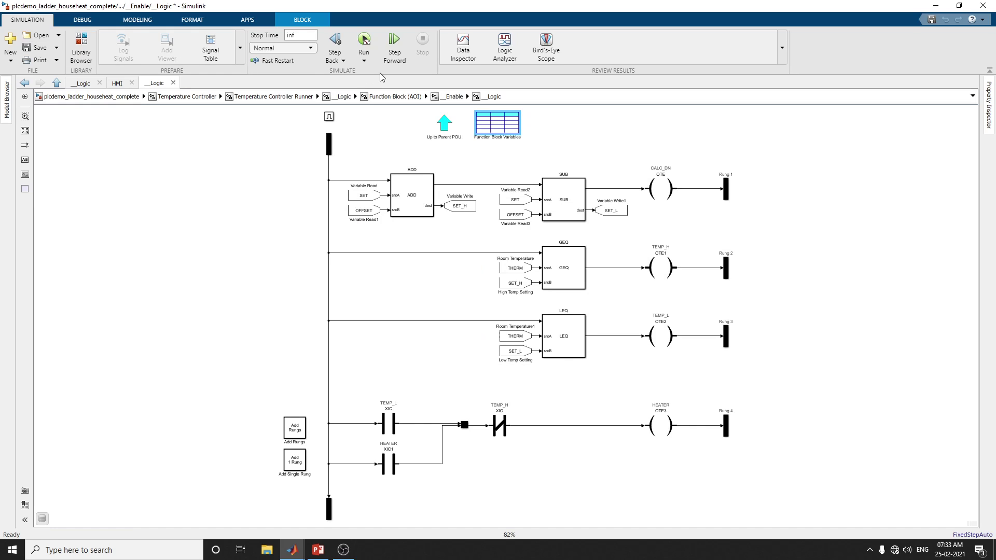
# Open the model's configuration parameters and show the main Code Generation settings with their subcategories expanded
pyautogui.click(139, 21)
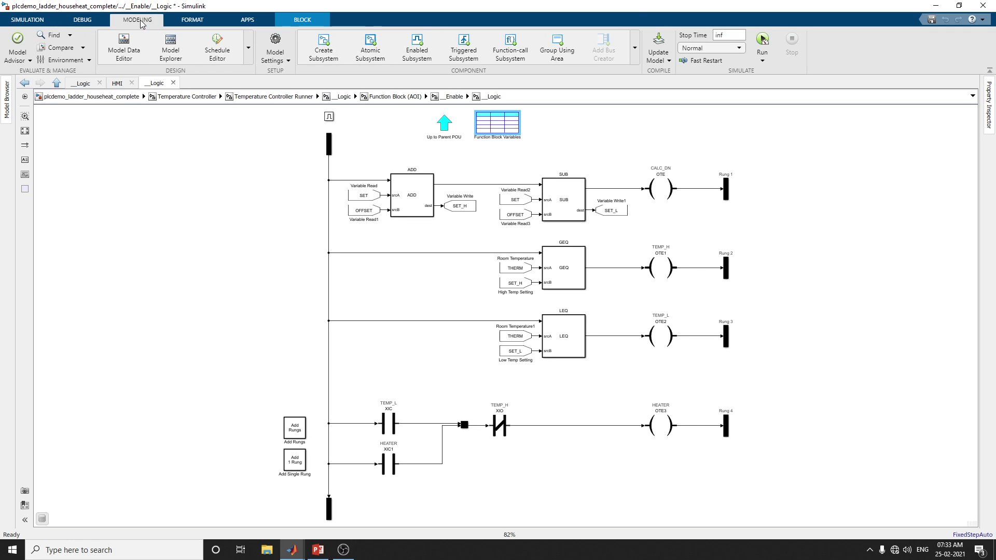
pyautogui.click(276, 42)
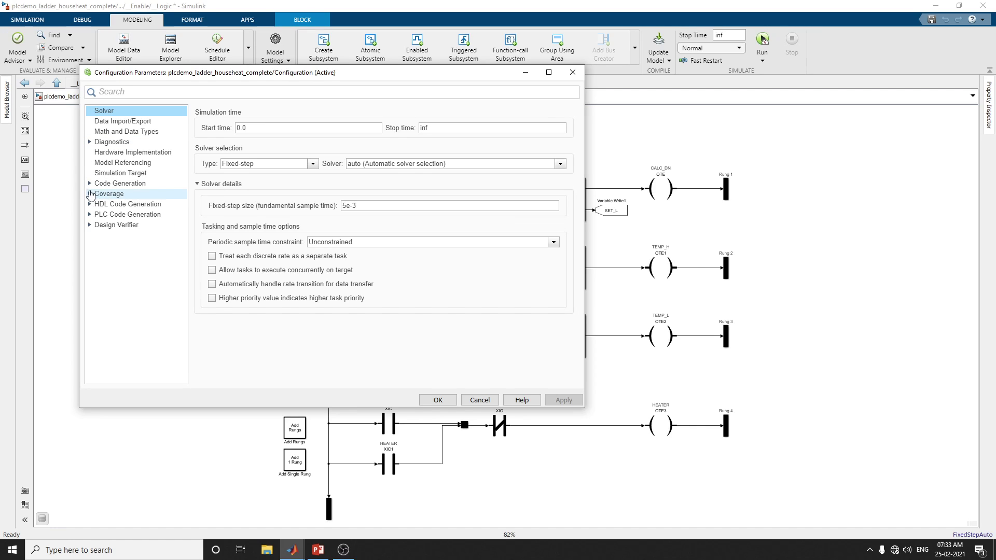
pyautogui.click(90, 183)
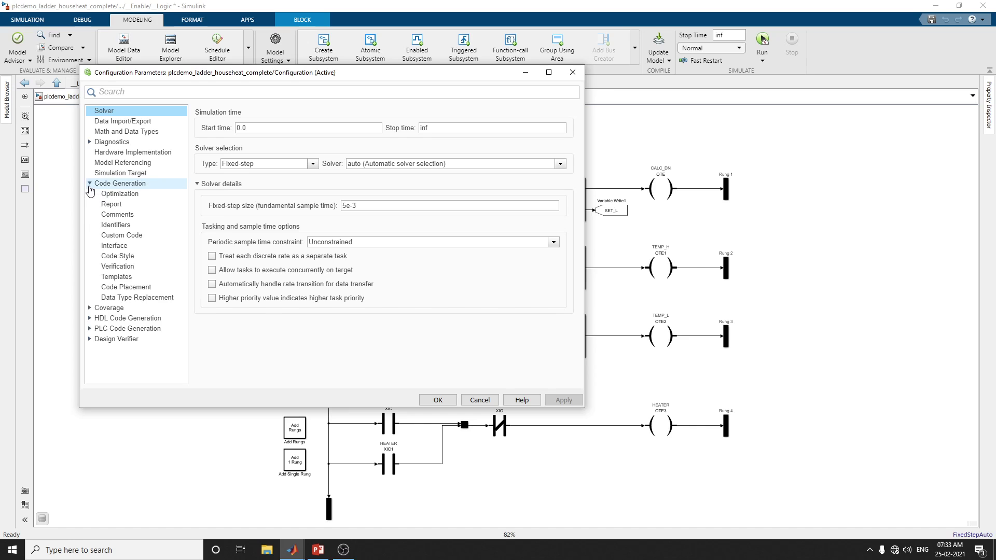
pyautogui.click(118, 185)
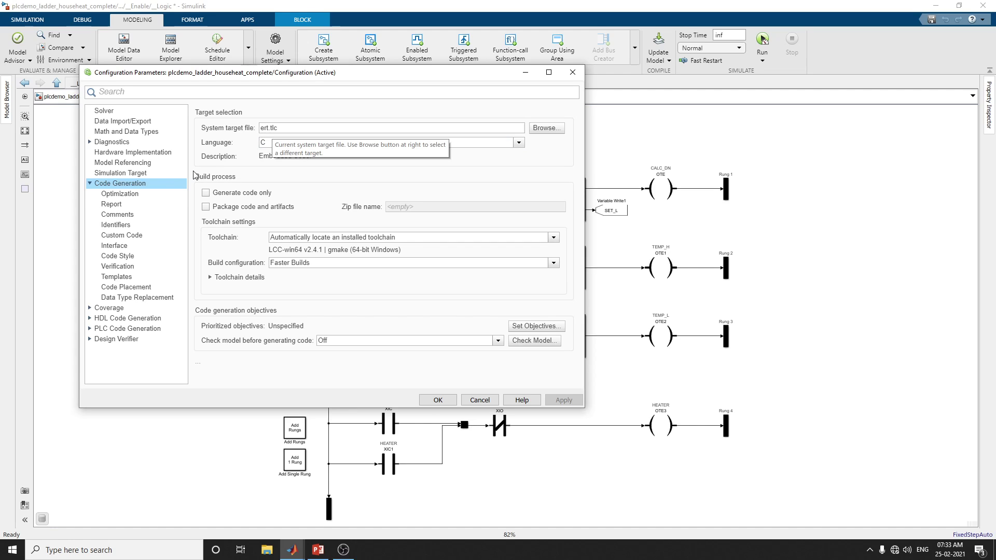
# Review the Optimization, Report and Comments settings for code generation, and expand the HDL Code Generation settings
pyautogui.click(141, 194)
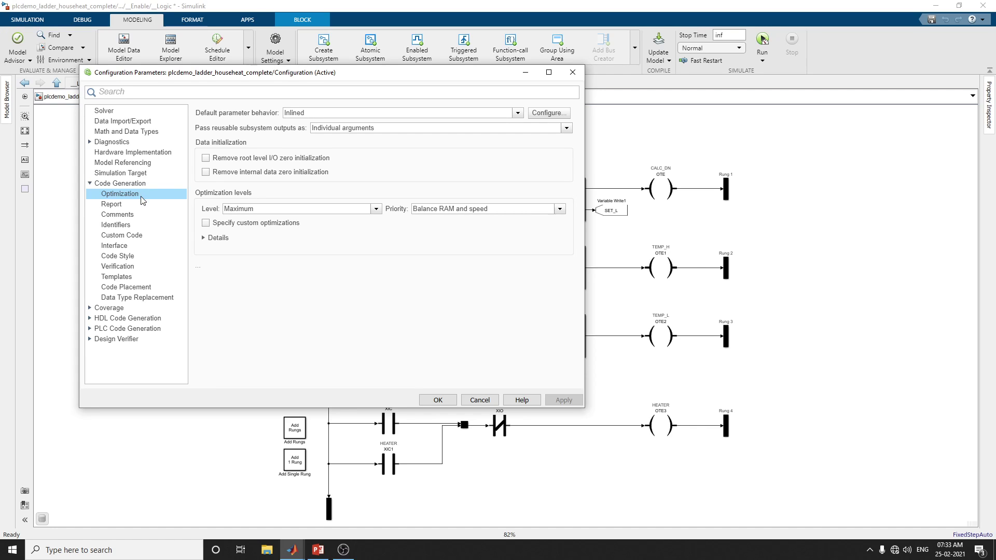
pyautogui.click(136, 208)
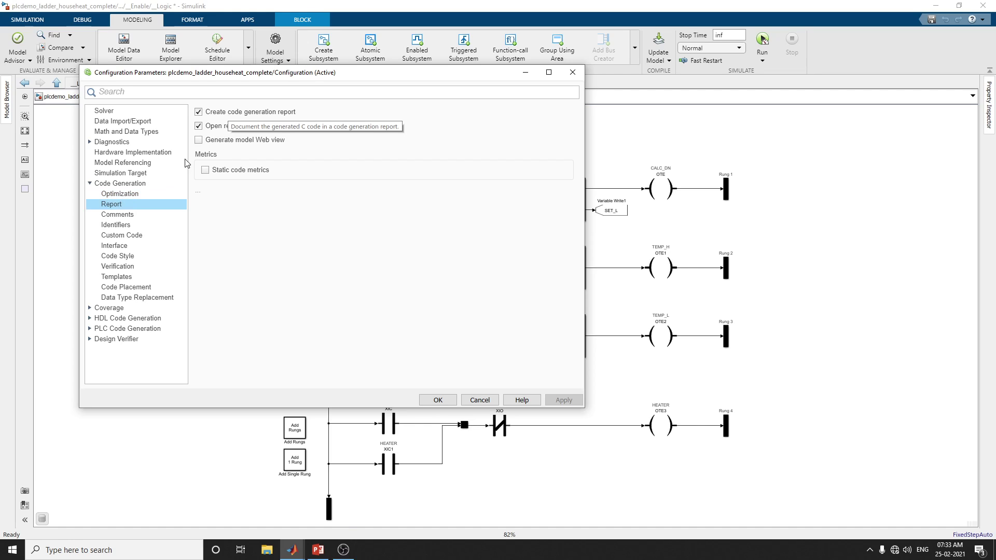
pyautogui.click(119, 215)
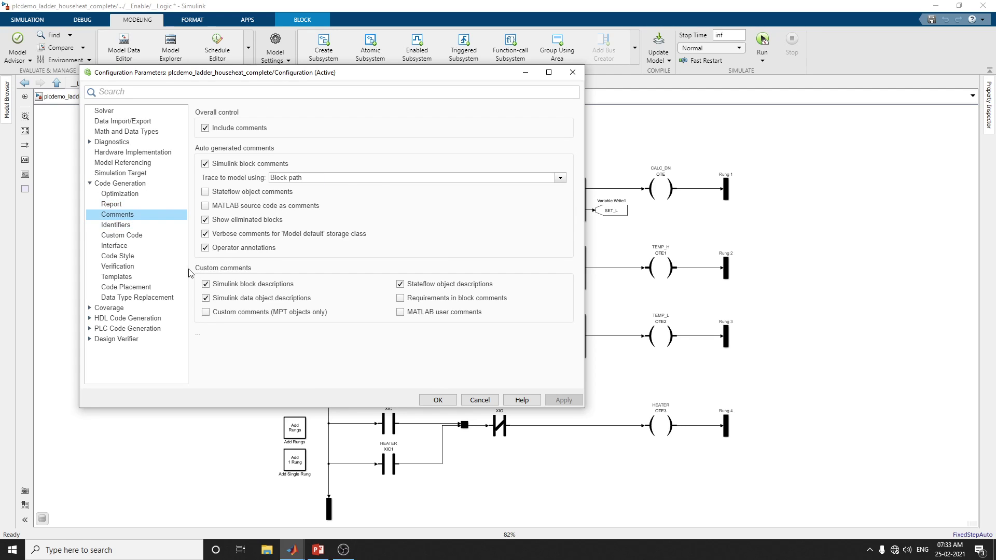
pyautogui.click(129, 185)
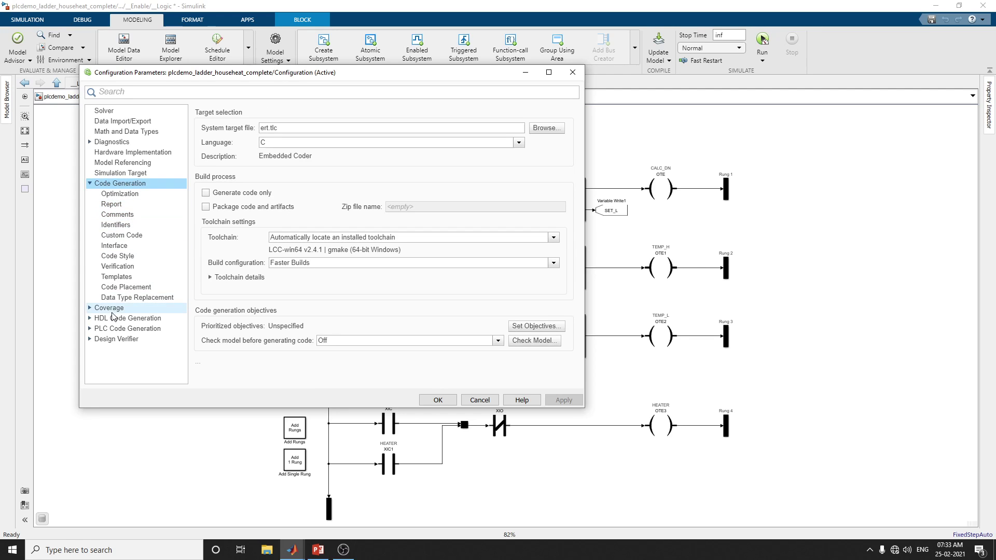
pyautogui.click(90, 319)
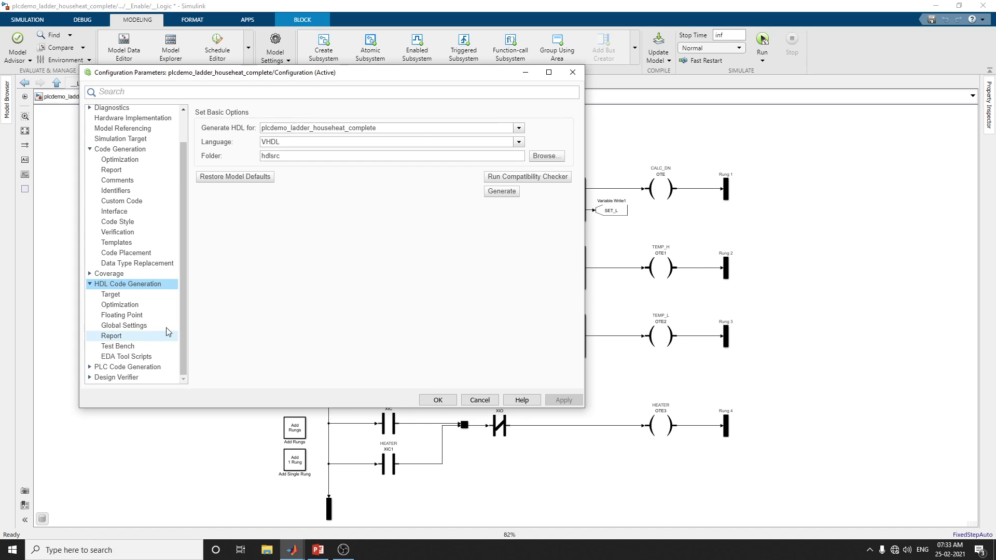
# Check the HDL Target settings, keep VHDL as the language, and try to generate HDL code for plcdemo_ladder_househeat_complete
pyautogui.click(117, 297)
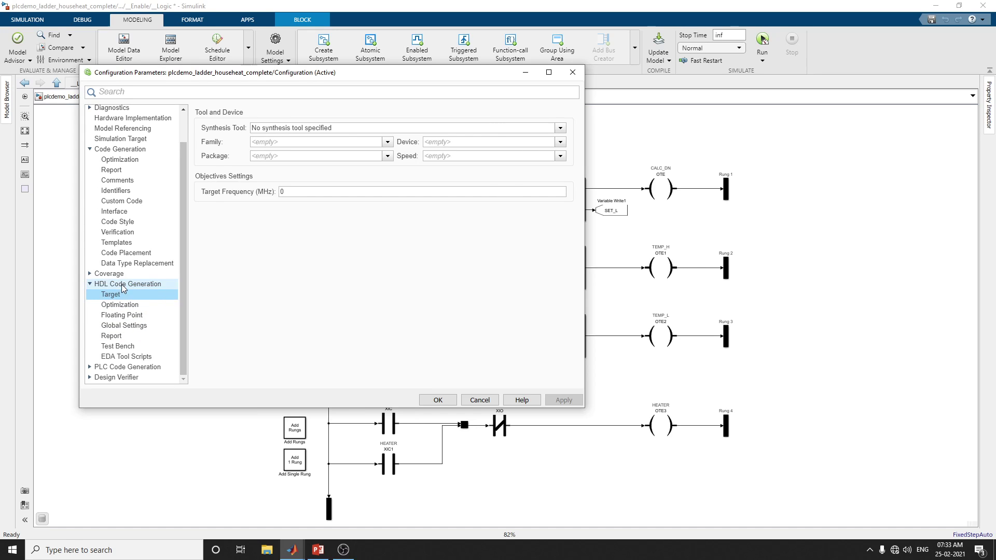
pyautogui.click(143, 282)
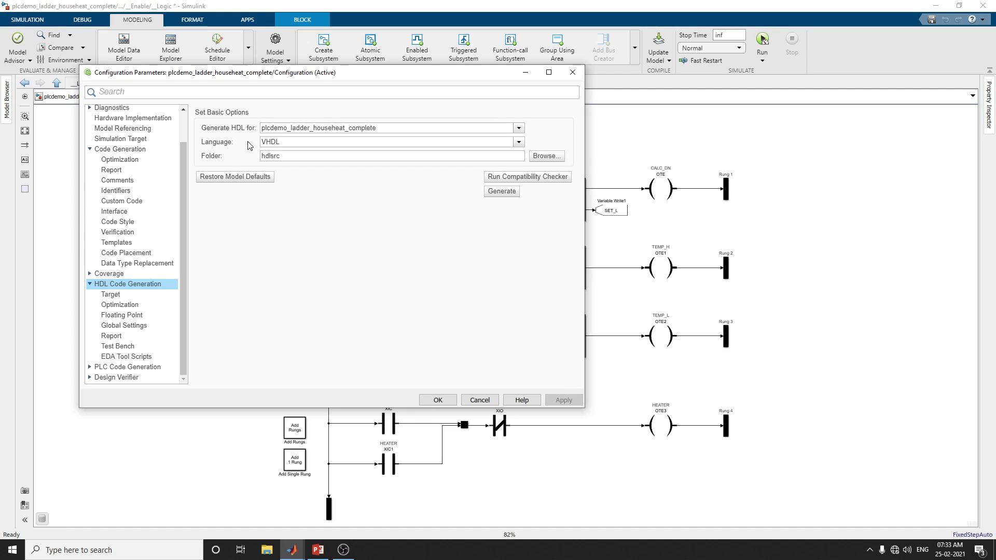
pyautogui.click(519, 142)
pyautogui.click(275, 150)
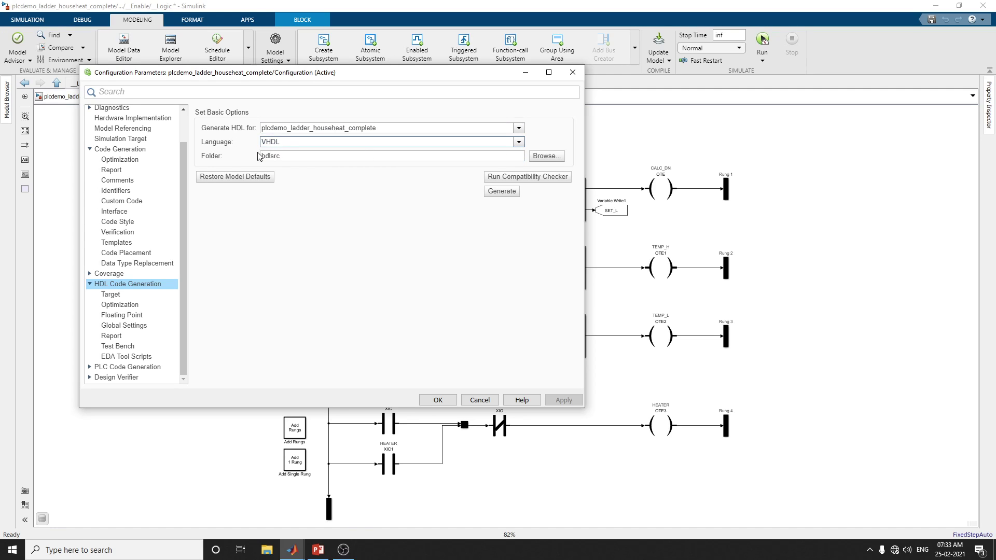
pyautogui.click(492, 193)
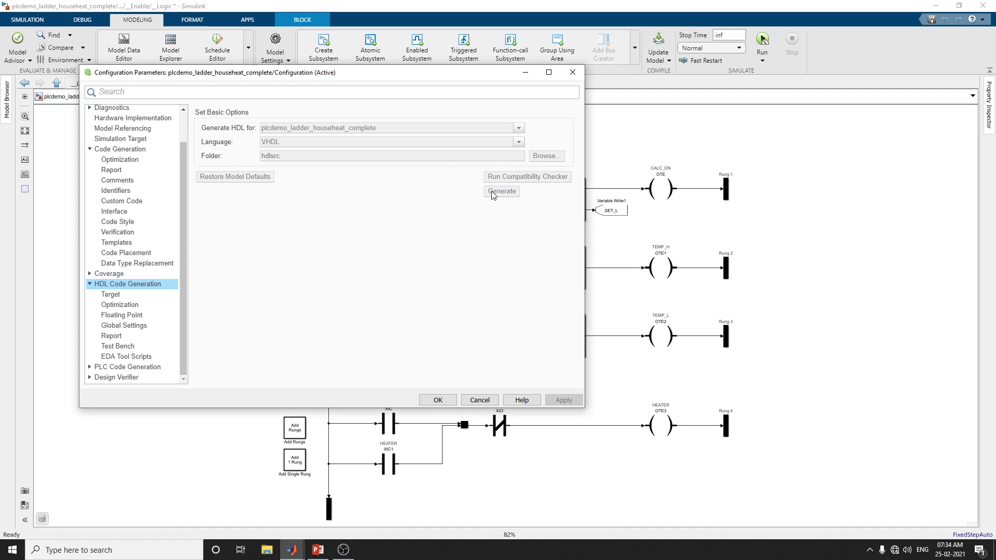
# Return to the house heating model, try to run its simulation, and dismiss the Diagnostic Viewer
pyautogui.moveTo(292, 550)
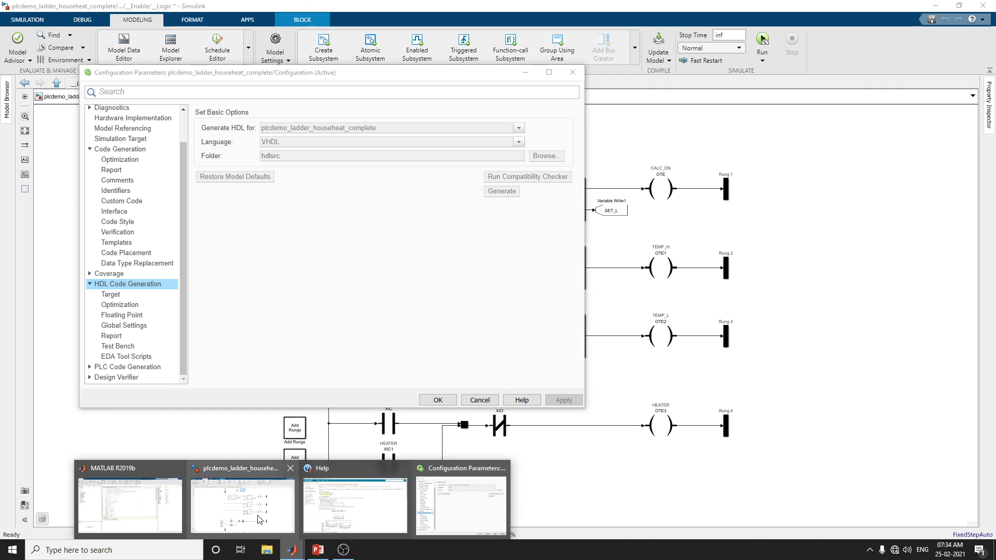
pyautogui.click(226, 507)
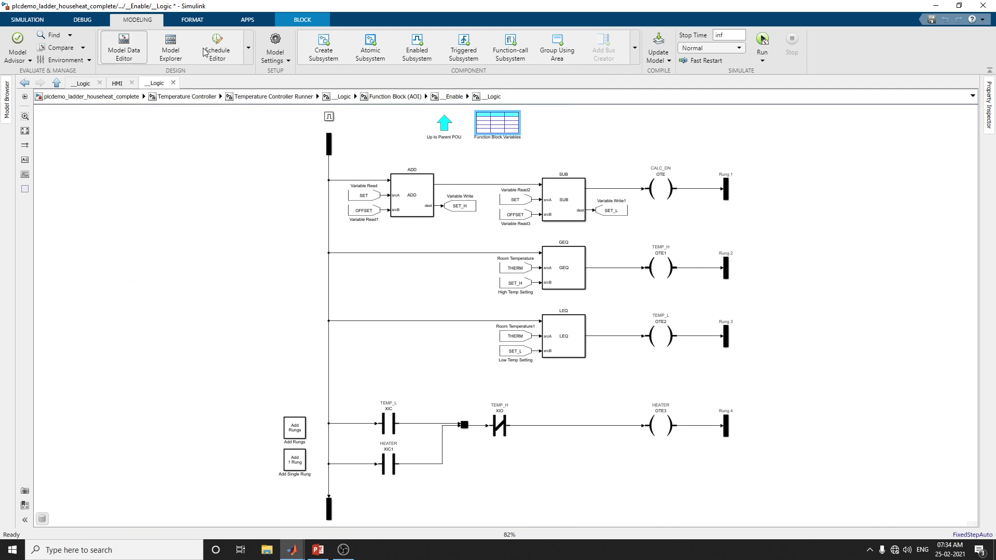
pyautogui.click(191, 21)
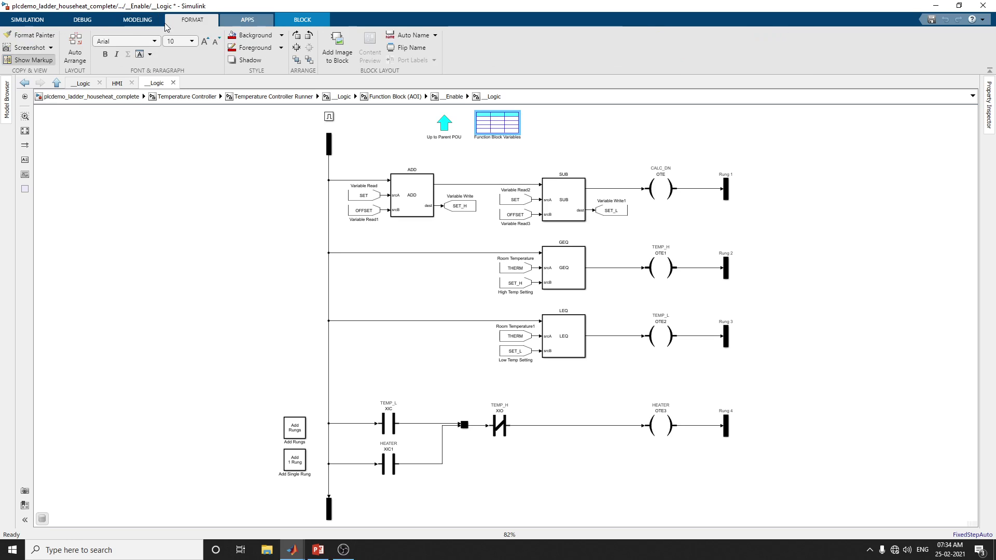
pyautogui.click(82, 20)
pyautogui.click(24, 23)
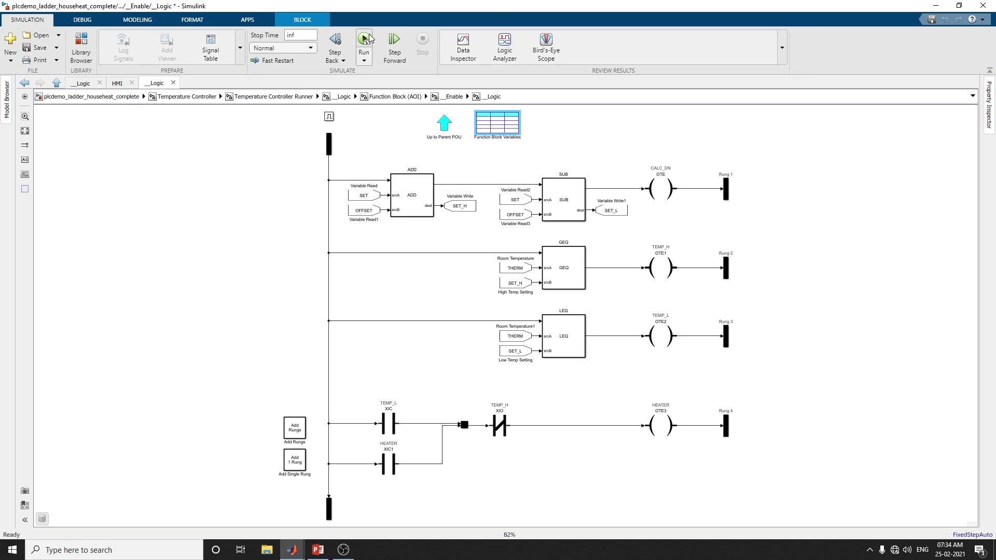
pyautogui.click(365, 39)
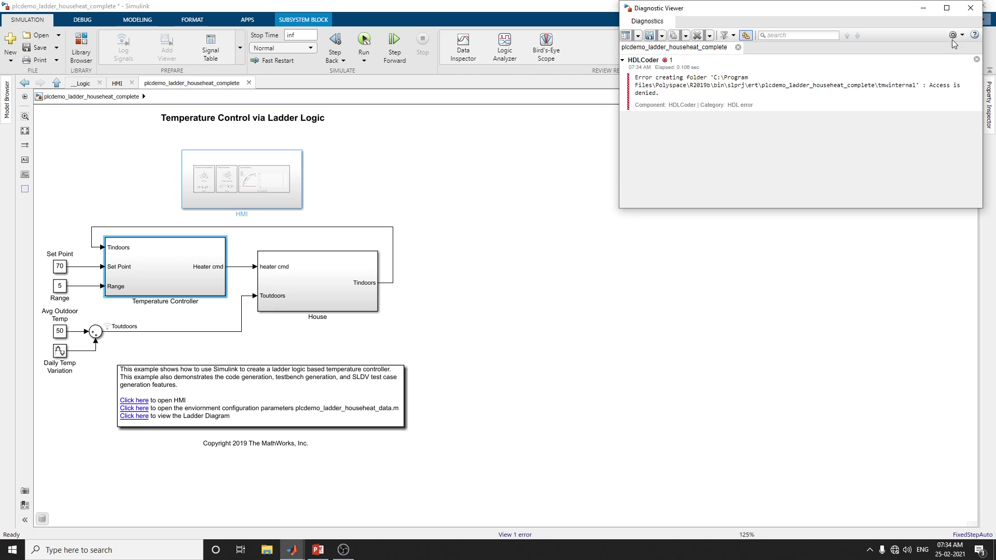
pyautogui.click(972, 8)
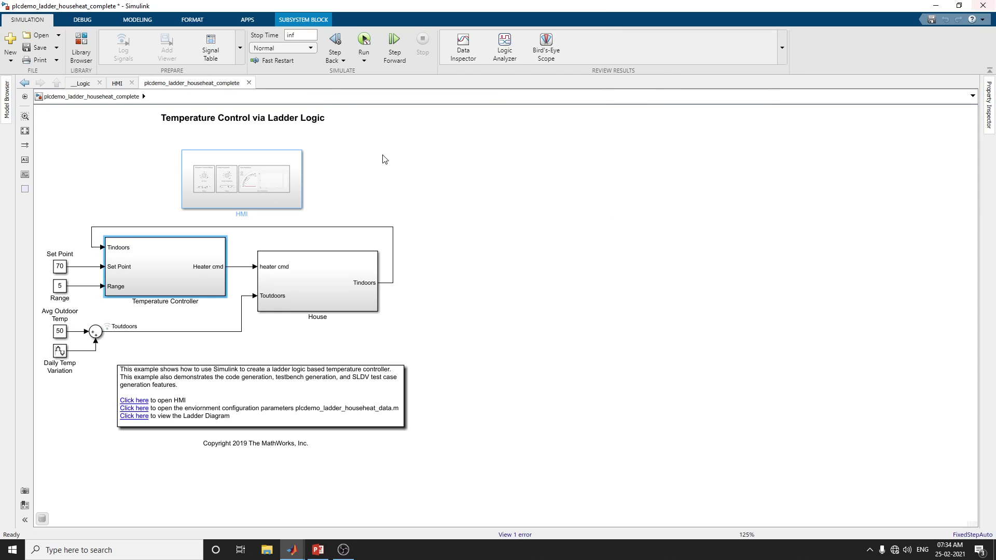
pyautogui.click(364, 41)
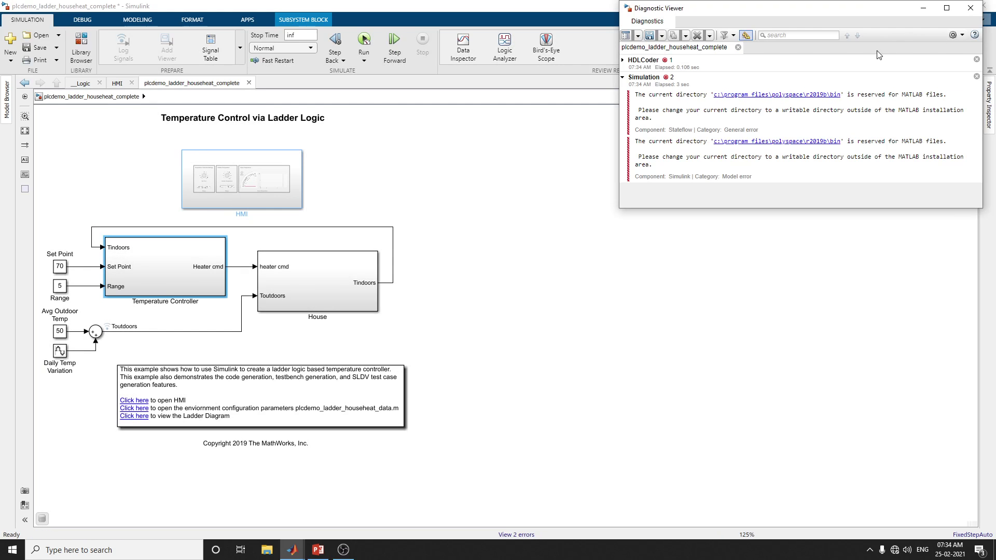
pyautogui.click(971, 9)
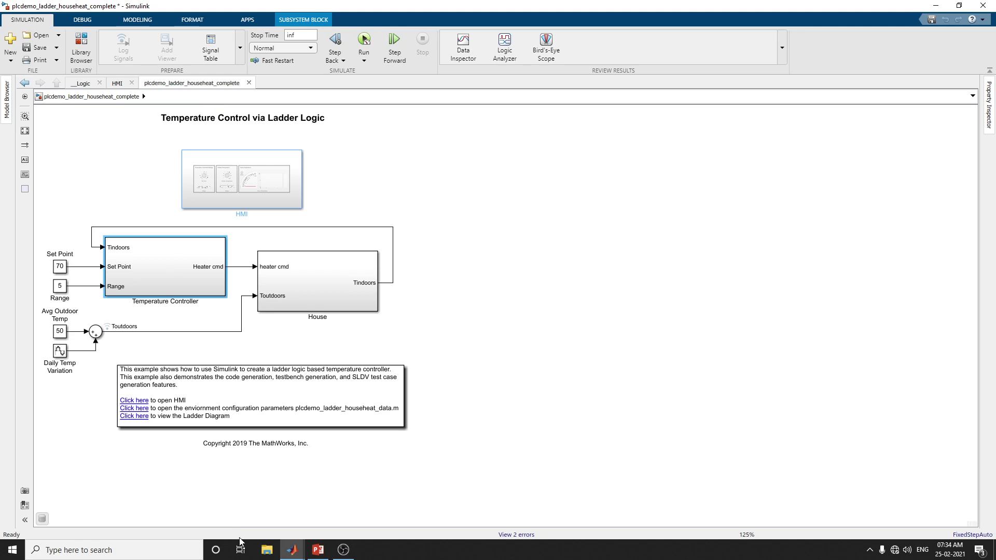
# Switch to the main MATLAB window and change the current folder to the D: drive
pyautogui.moveTo(291, 551)
pyautogui.click(144, 508)
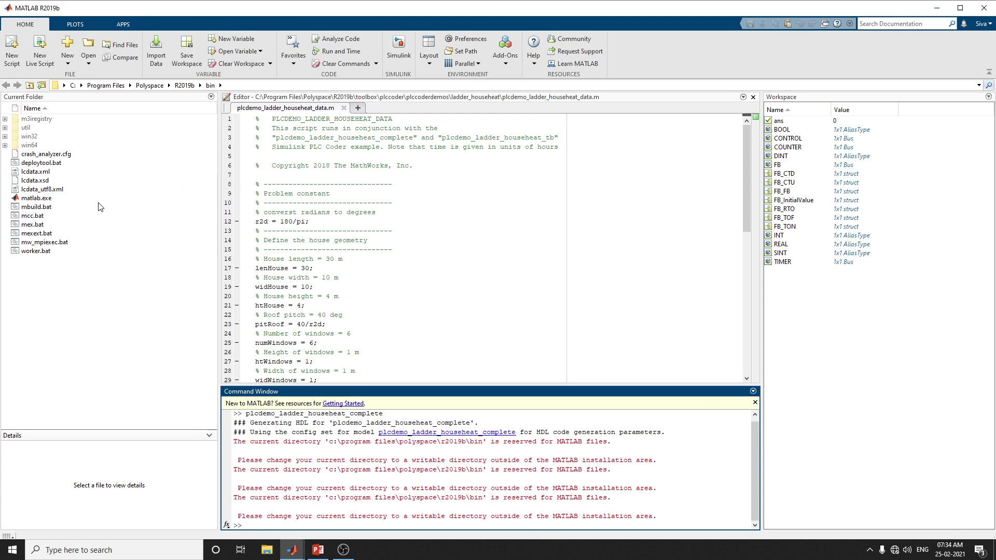
pyautogui.click(63, 85)
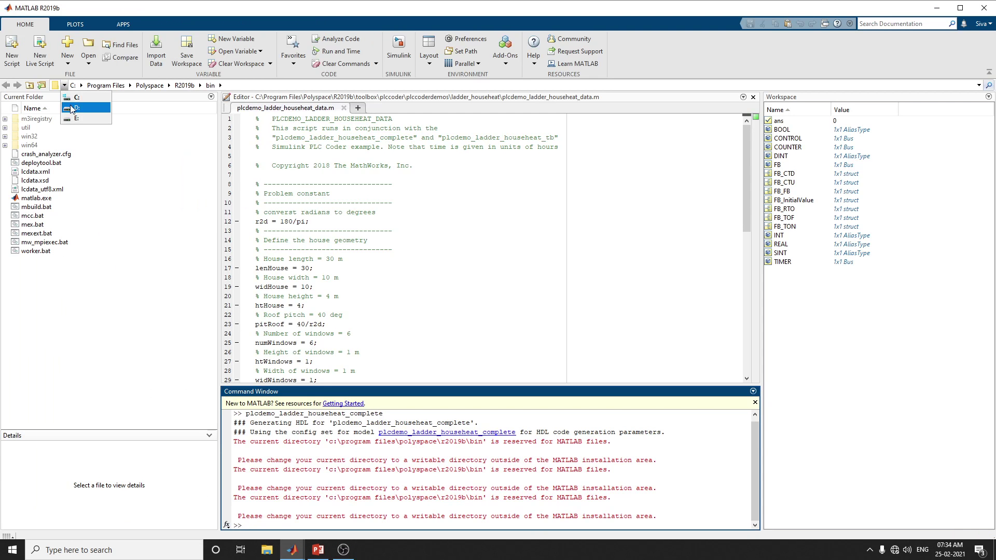
pyautogui.click(71, 109)
# Return to the plcdemo_ladder_househeat_complete model in Simulink and run its simulation
pyautogui.moveTo(292, 551)
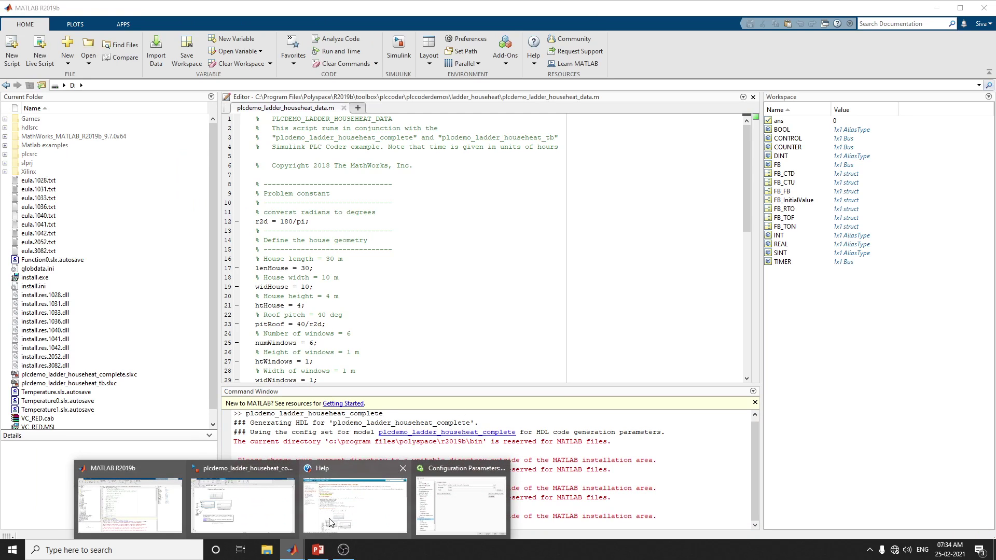
pyautogui.click(239, 509)
pyautogui.click(365, 41)
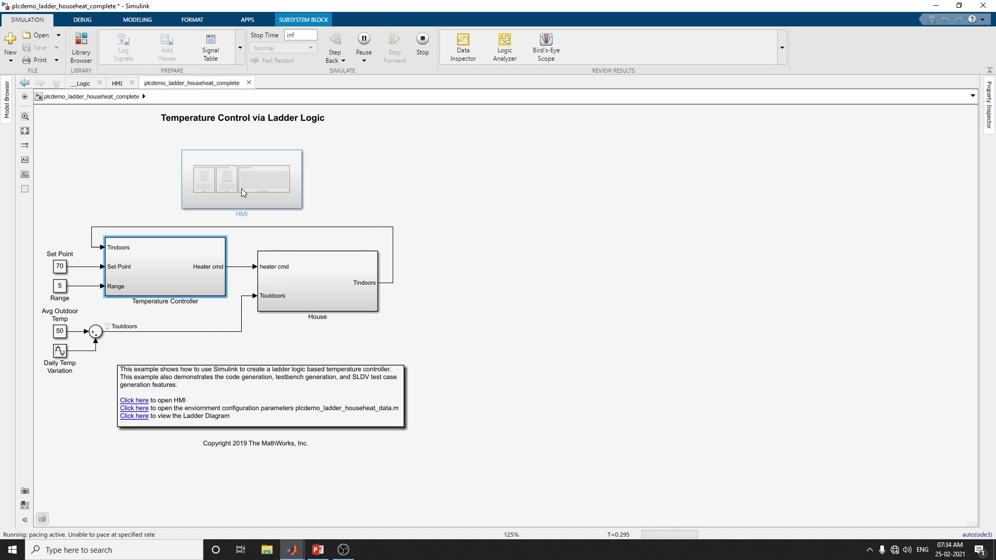
# Open the HMI subsystem and watch the heater lamp, room temperature gauge and indoor/outdoor temperature plot during the simulation
pyautogui.doubleClick(241, 188)
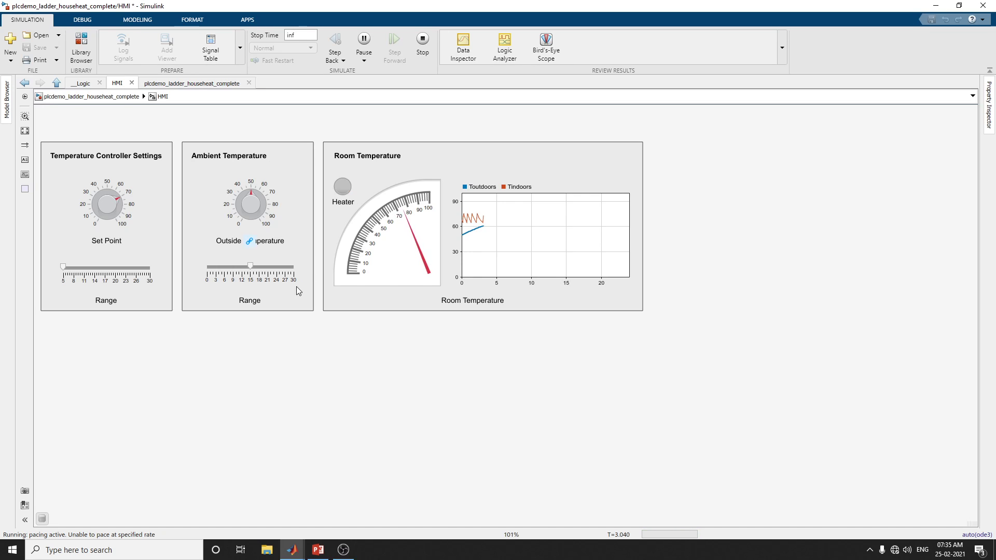
pyautogui.moveTo(358, 202)
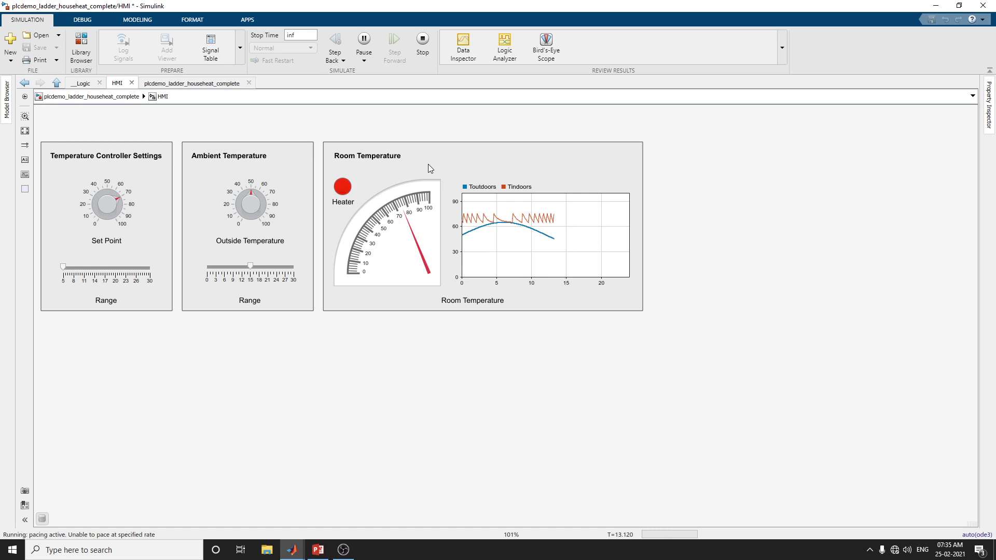
pyautogui.moveTo(359, 184)
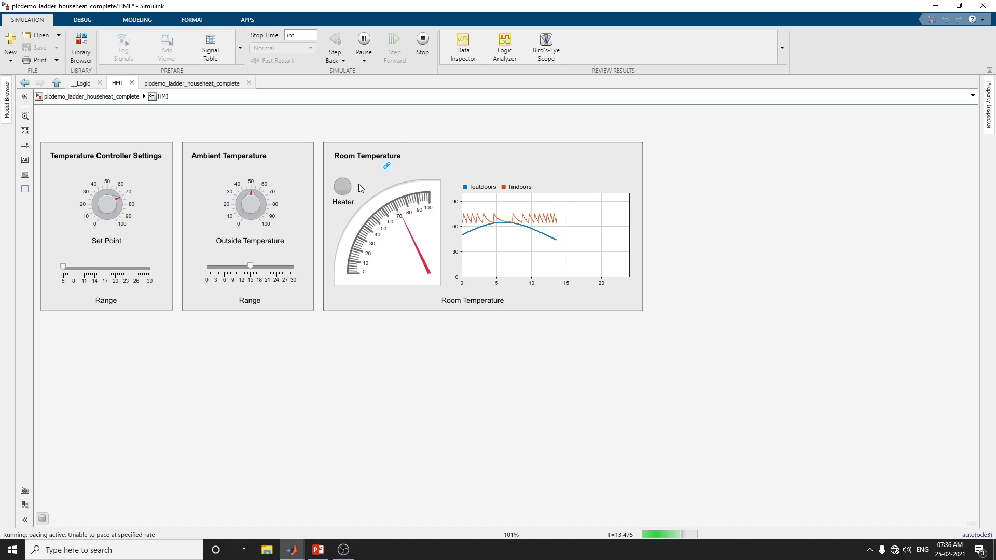
pyautogui.moveTo(578, 218)
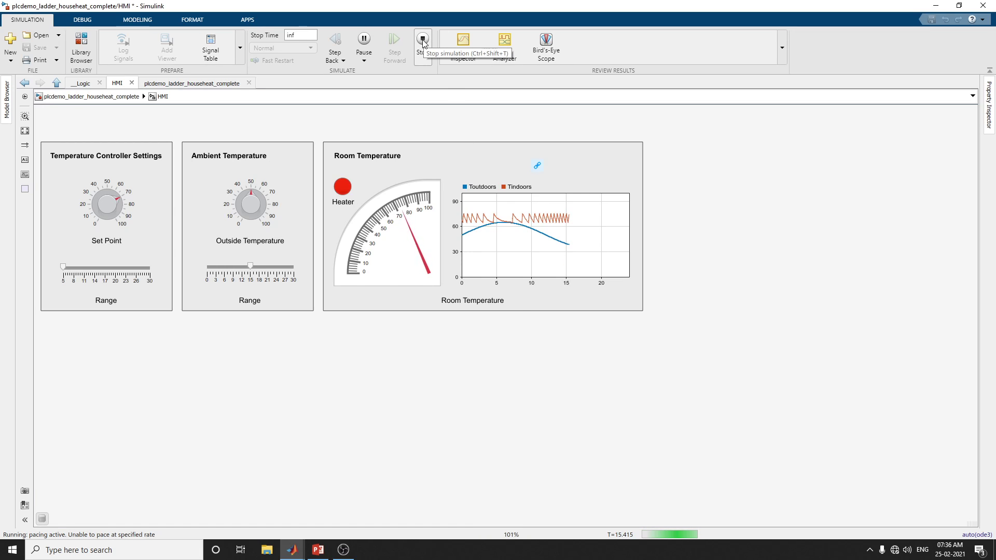
# Examine the heater cmd and Toutdoors waveforms in an enlarged Logic Analyzer, and close it
pyautogui.click(505, 42)
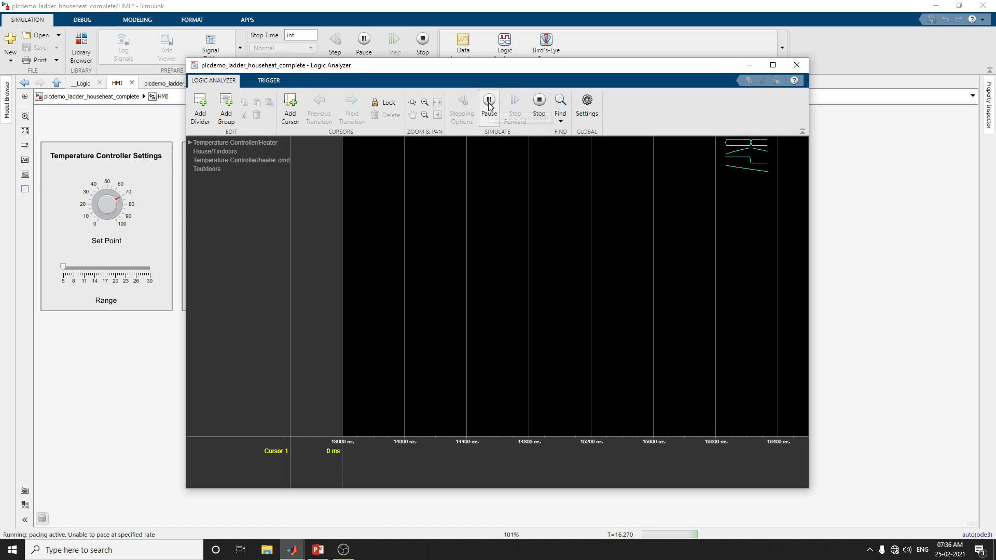
pyautogui.click(232, 158)
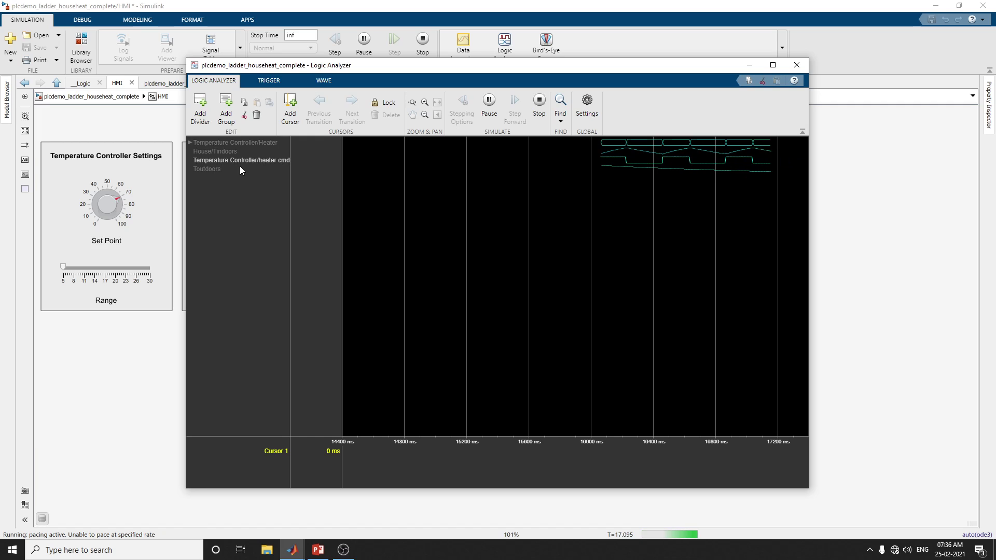
pyautogui.click(211, 170)
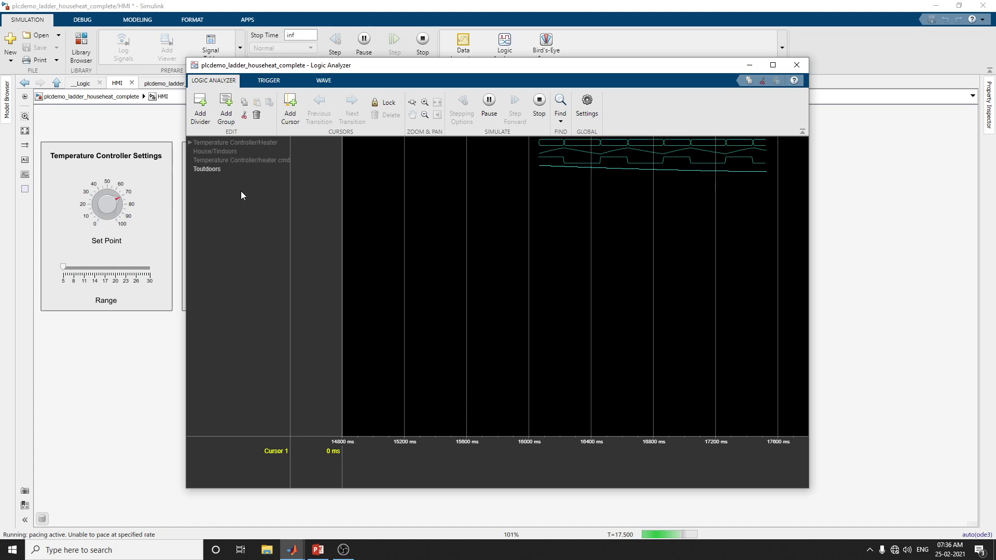
pyautogui.click(772, 65)
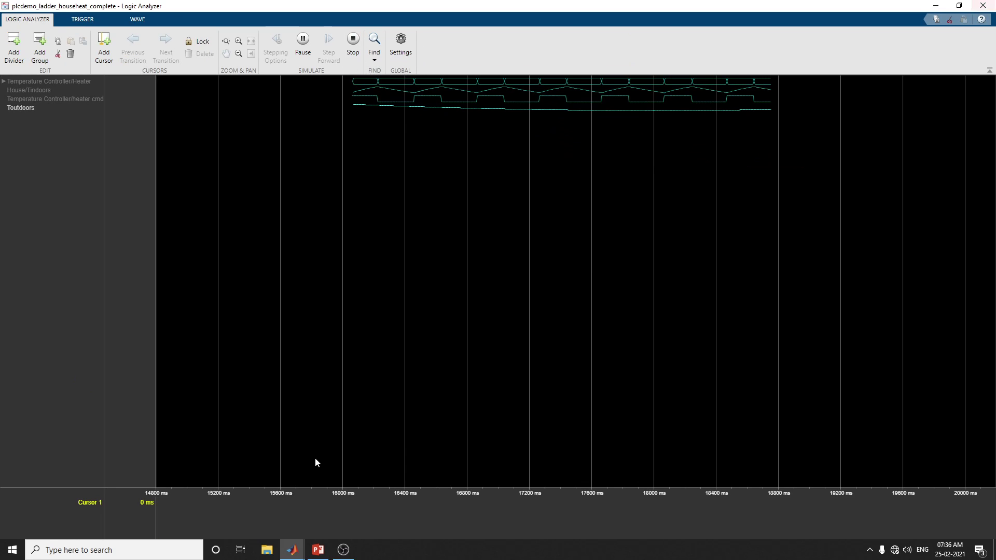
pyautogui.click(983, 6)
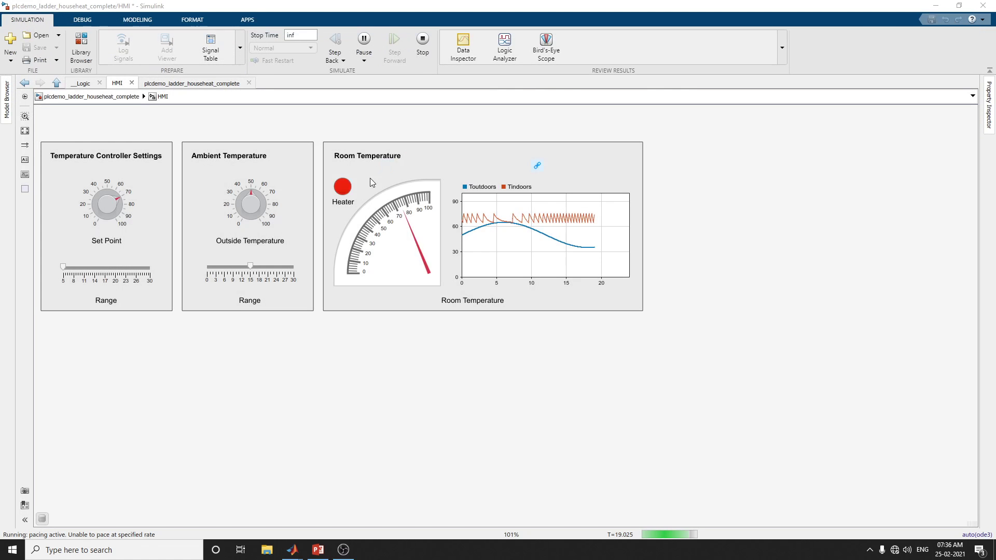
# Stop the simulation and return to the HDL Code Generation settings in the model's configuration parameters
pyautogui.click(424, 43)
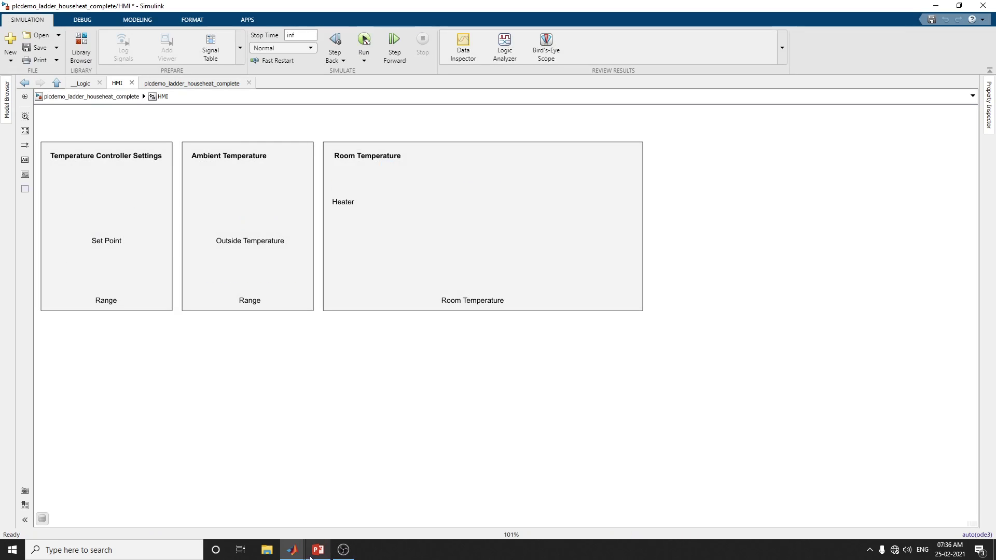
pyautogui.moveTo(301, 555)
pyautogui.moveTo(462, 493)
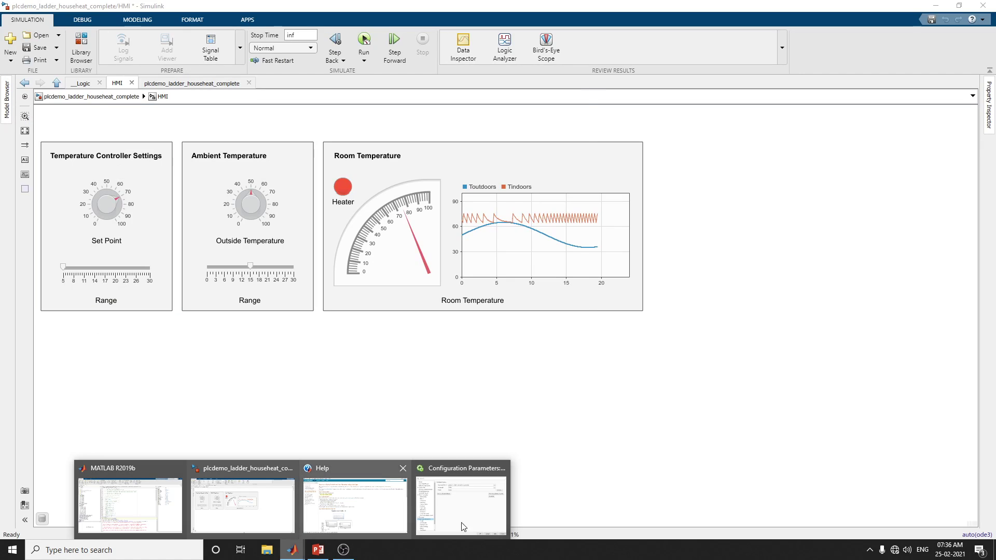
pyautogui.click(462, 498)
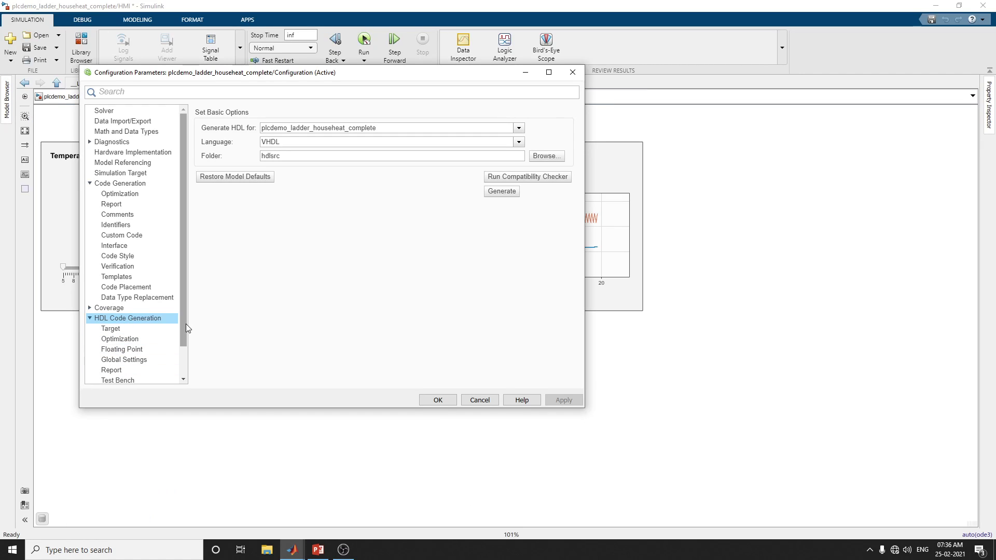
pyautogui.moveTo(185, 324); pyautogui.dragTo(187, 371)
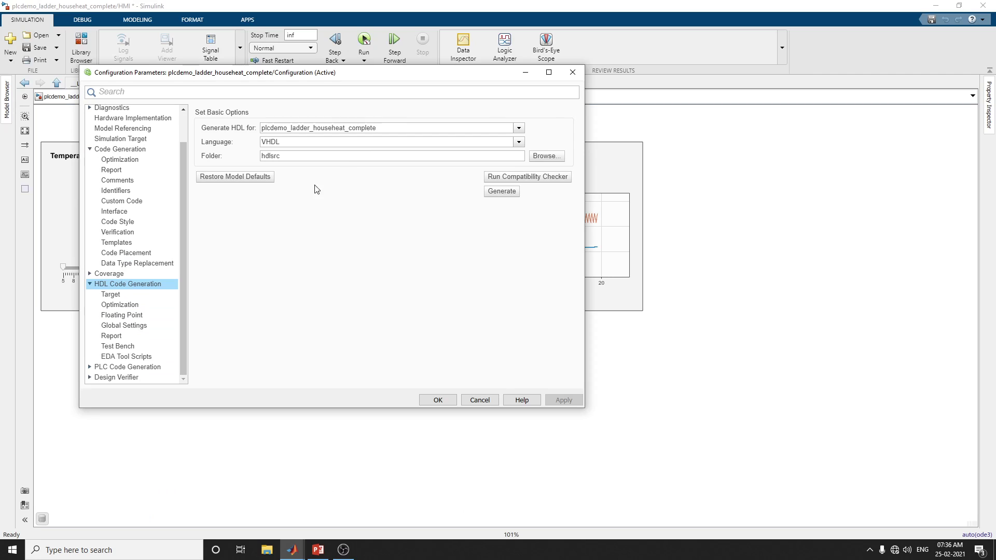
# Set the HDL code generation target's synthesis tool to Xilinx Vivado and its device family to Virtex7
pyautogui.click(118, 296)
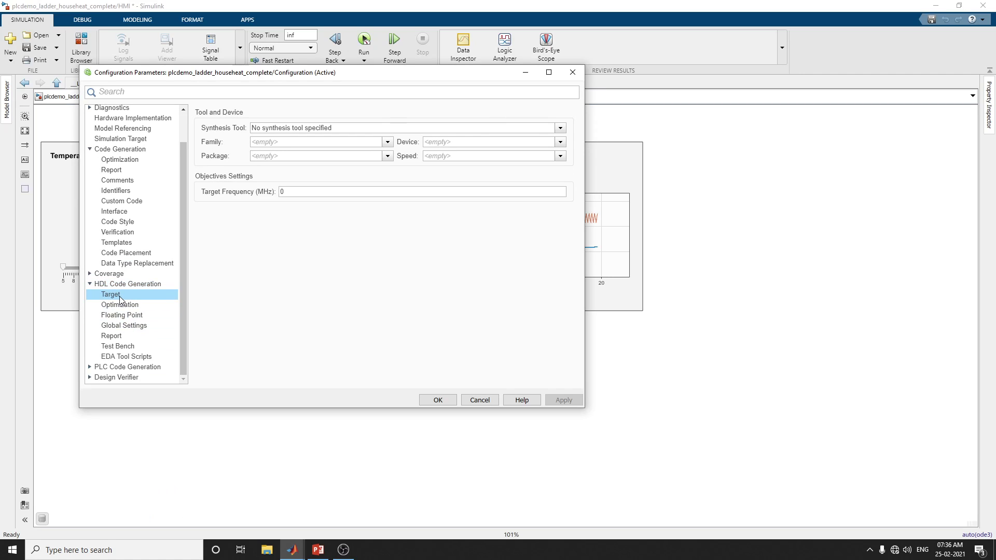
pyautogui.click(128, 306)
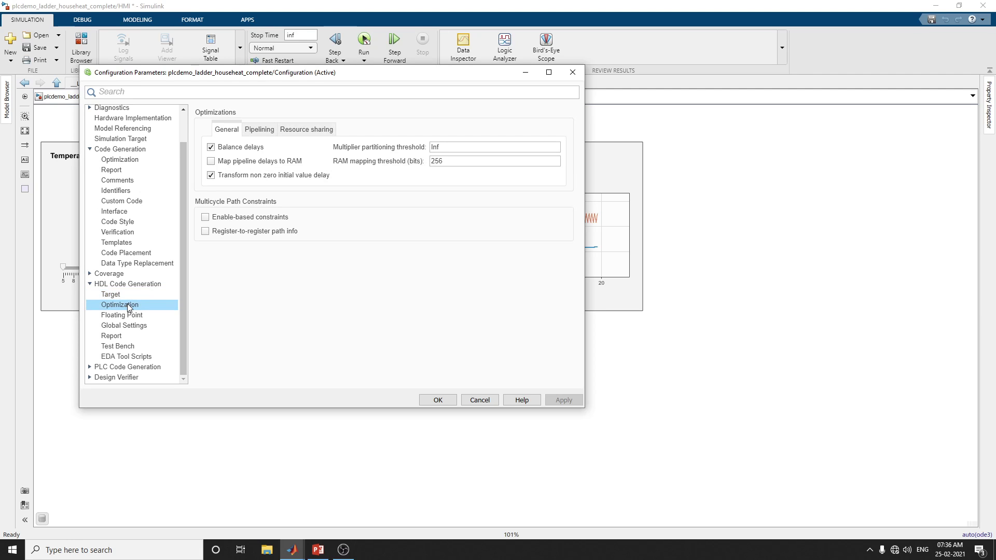
pyautogui.click(121, 296)
pyautogui.click(313, 128)
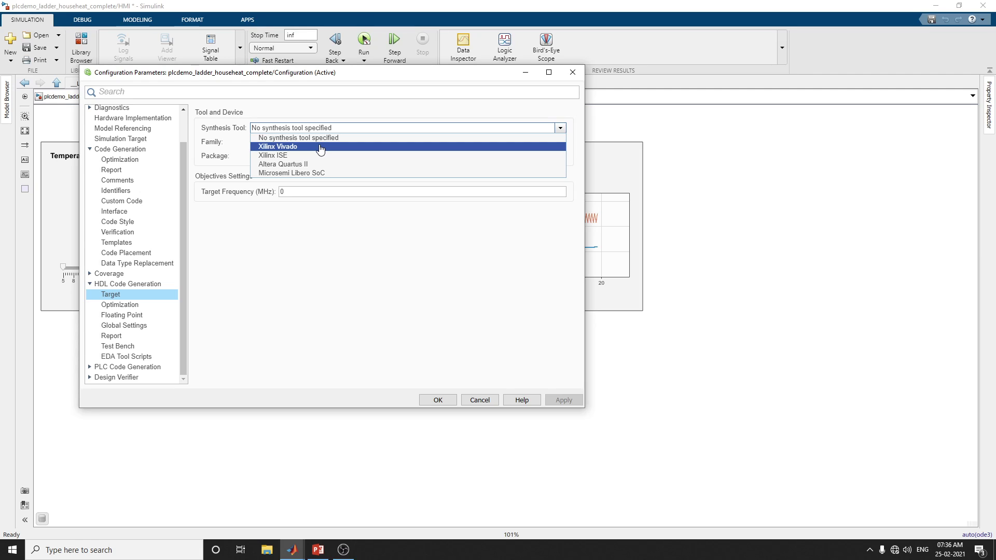
pyautogui.click(320, 147)
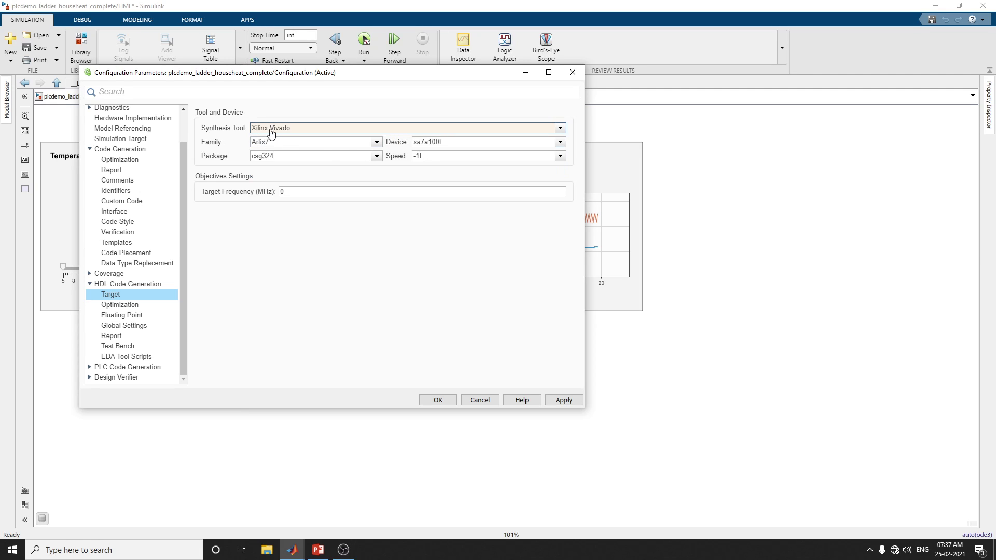
pyautogui.click(377, 143)
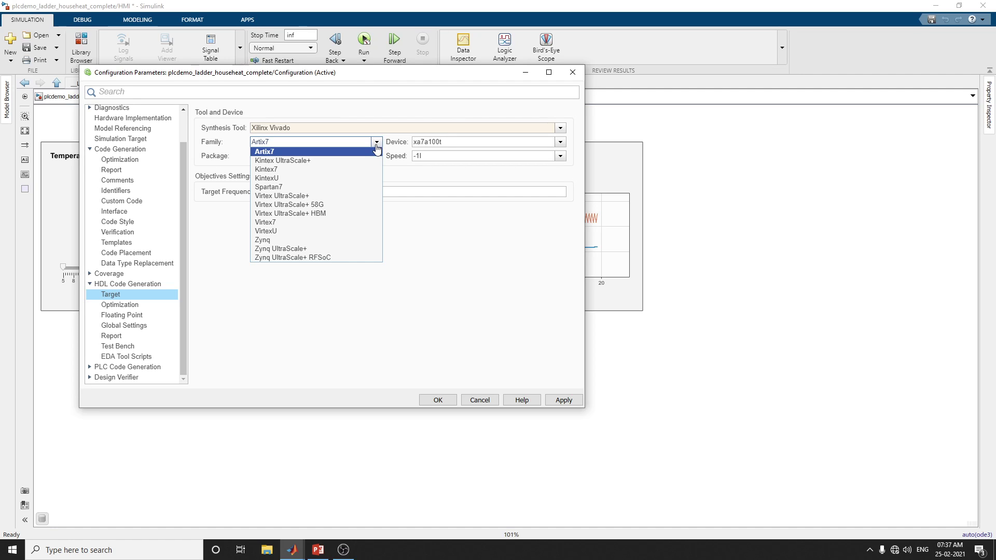
pyautogui.click(275, 223)
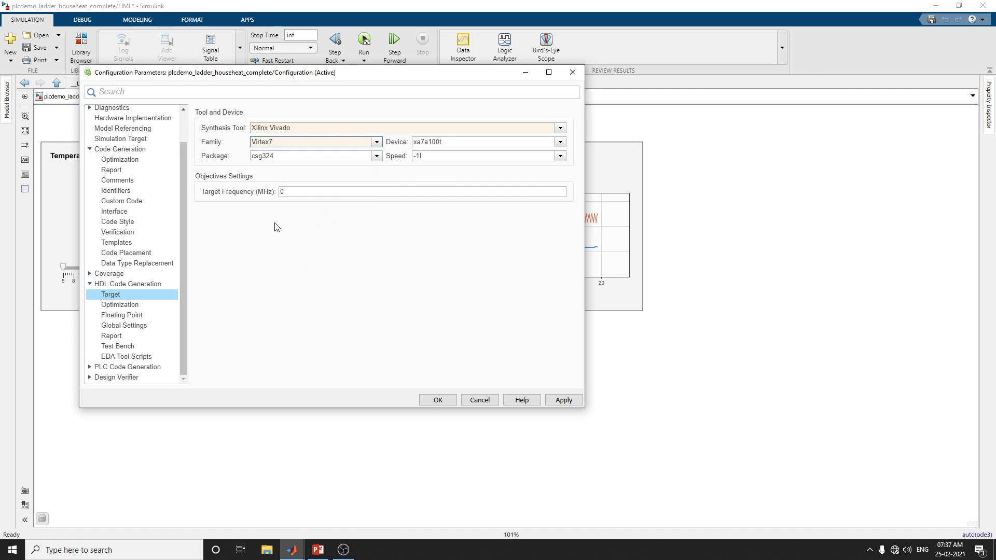
# Review the Virtex7 device choices with xc7v2000t kept selected, and highlight the target frequency value
pyautogui.click(560, 143)
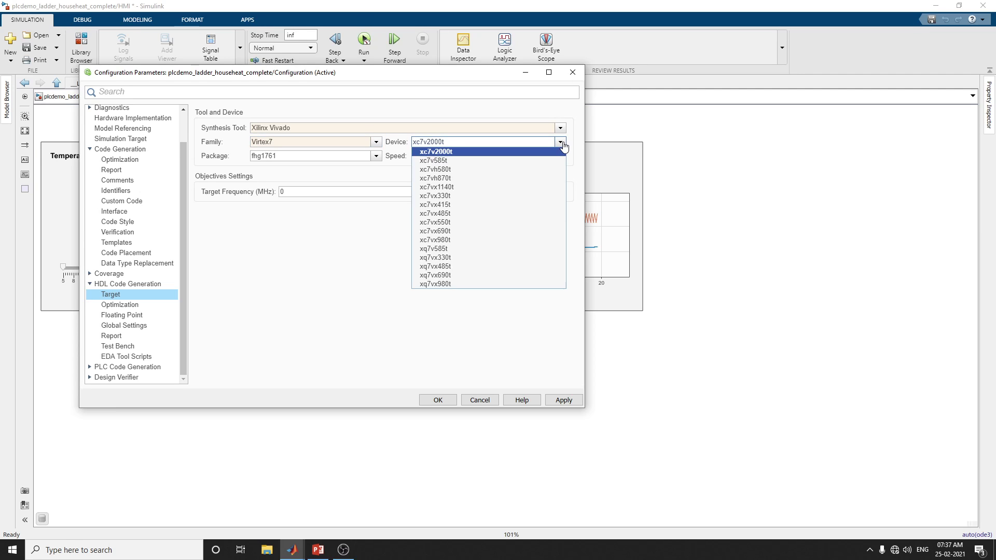
pyautogui.click(562, 145)
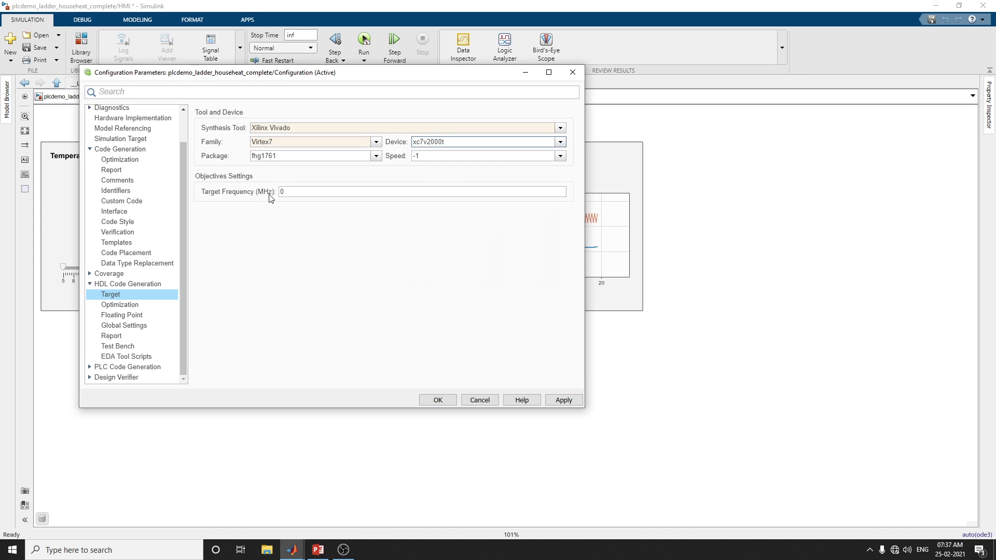
pyautogui.moveTo(284, 194); pyautogui.dragTo(267, 195)
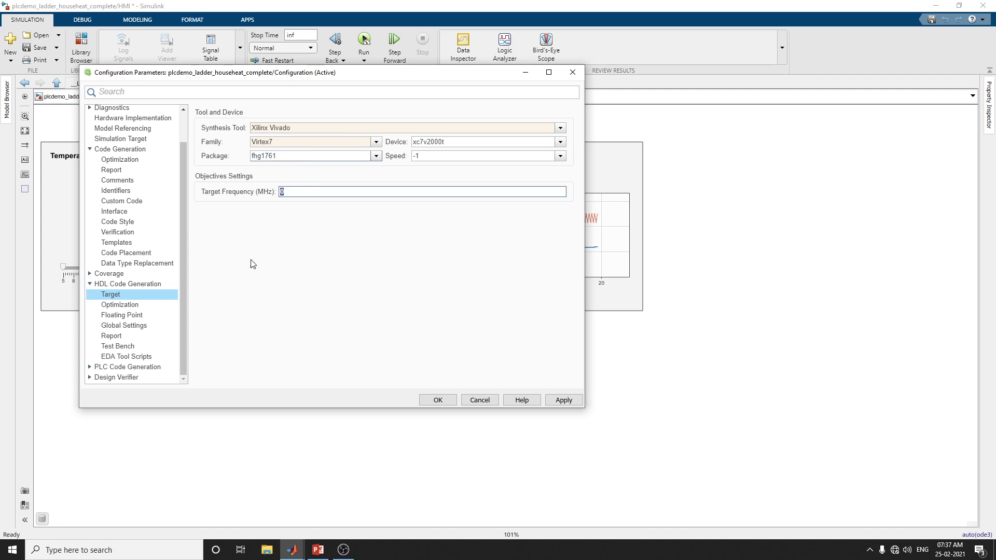
# Examine the general, pipelining and resource sharing settings in the HDL code generation optimizations
pyautogui.click(124, 307)
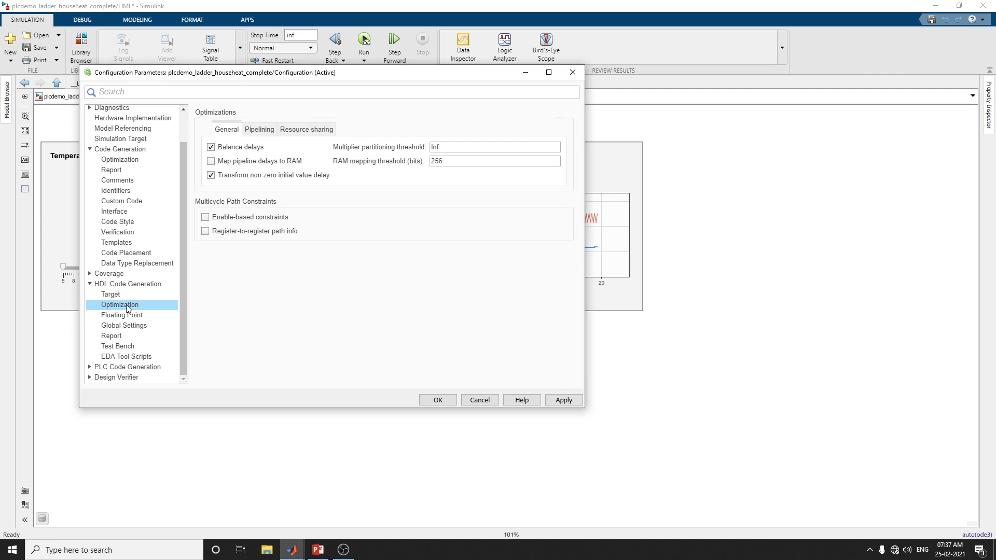
pyautogui.click(253, 133)
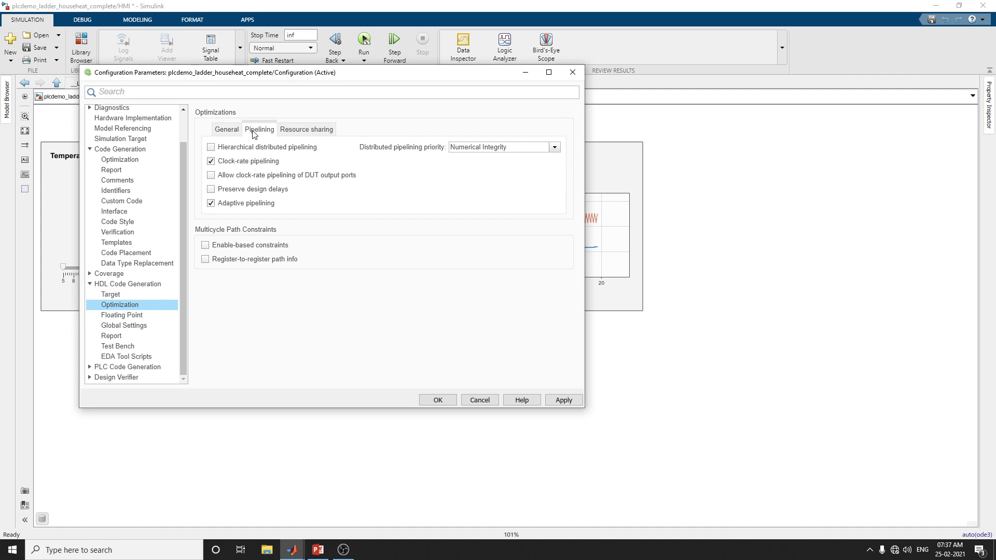
pyautogui.click(302, 133)
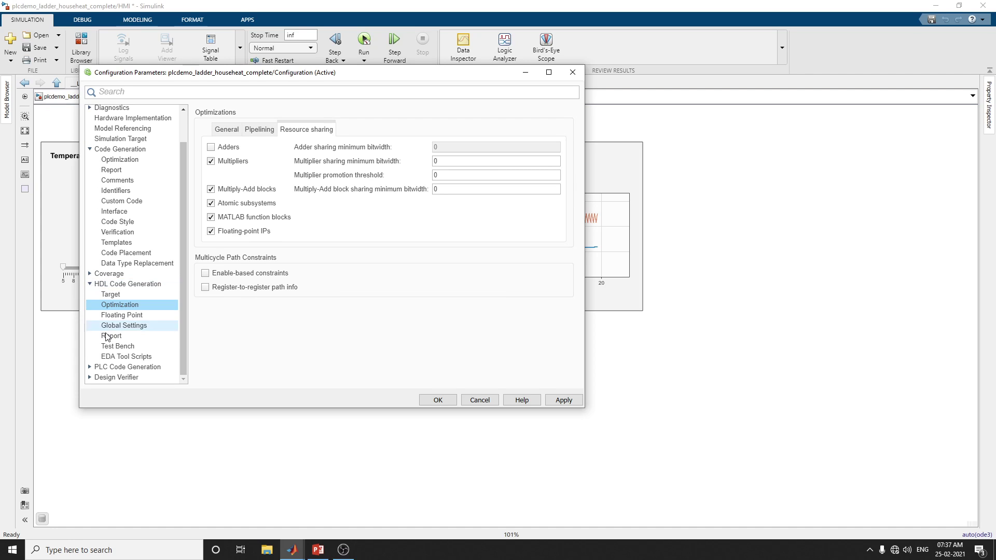
# Choose PLCopen XML as the target IDE for PLC code generation, and close the configuration parameters without applying
pyautogui.click(127, 366)
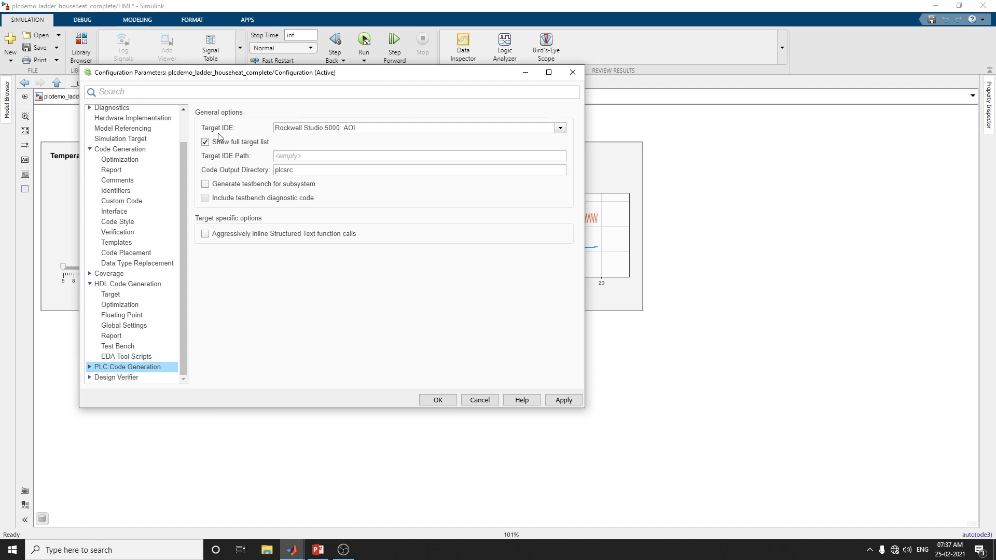
pyautogui.click(313, 130)
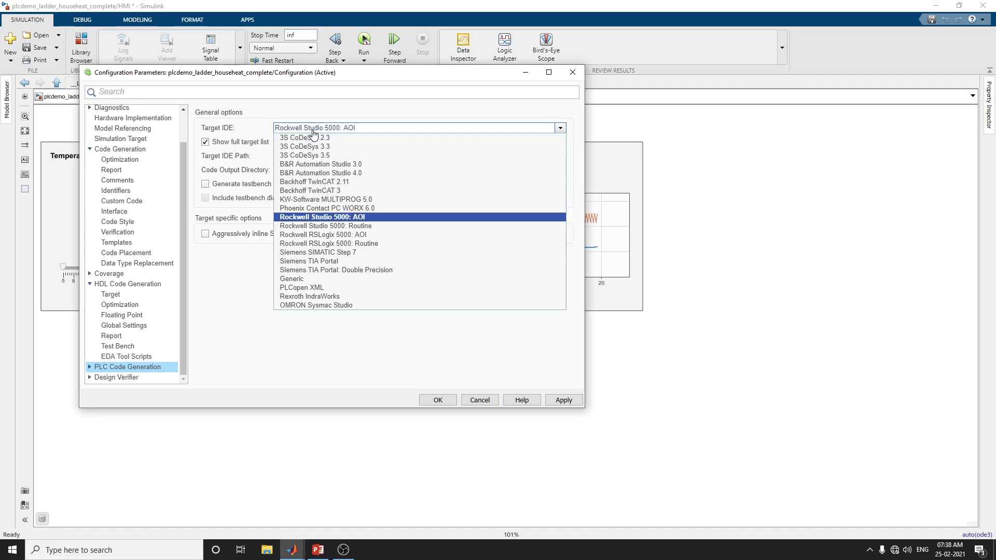
pyautogui.click(297, 288)
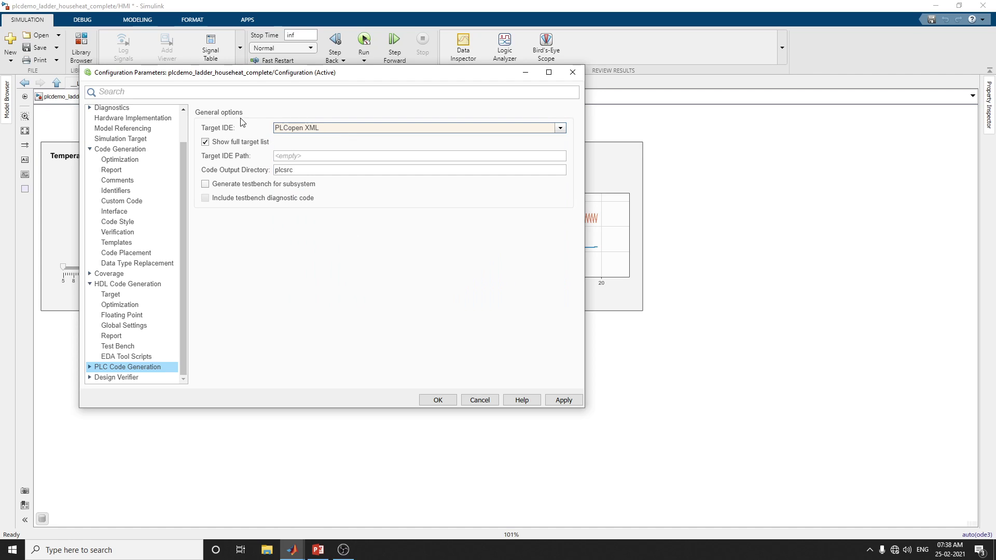
pyautogui.click(91, 367)
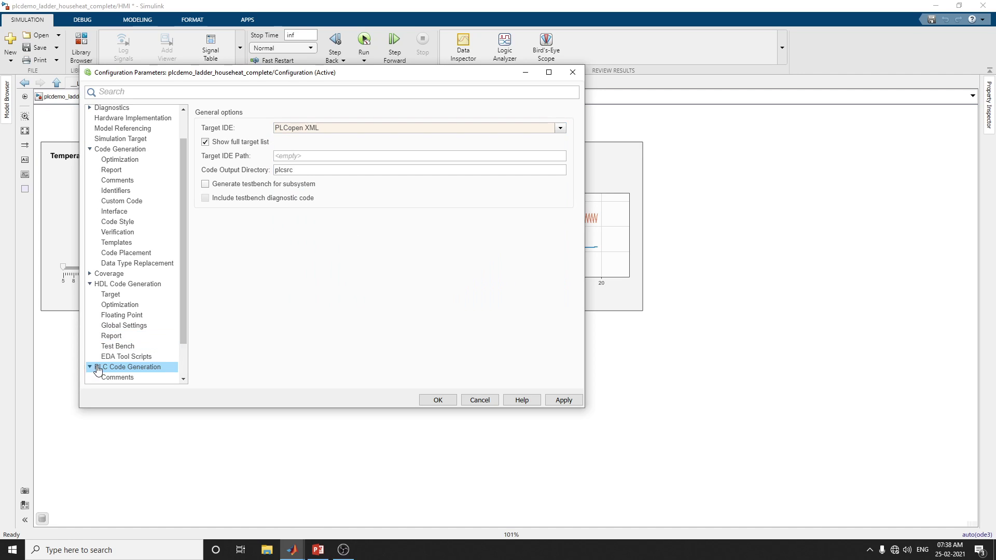
pyautogui.click(573, 72)
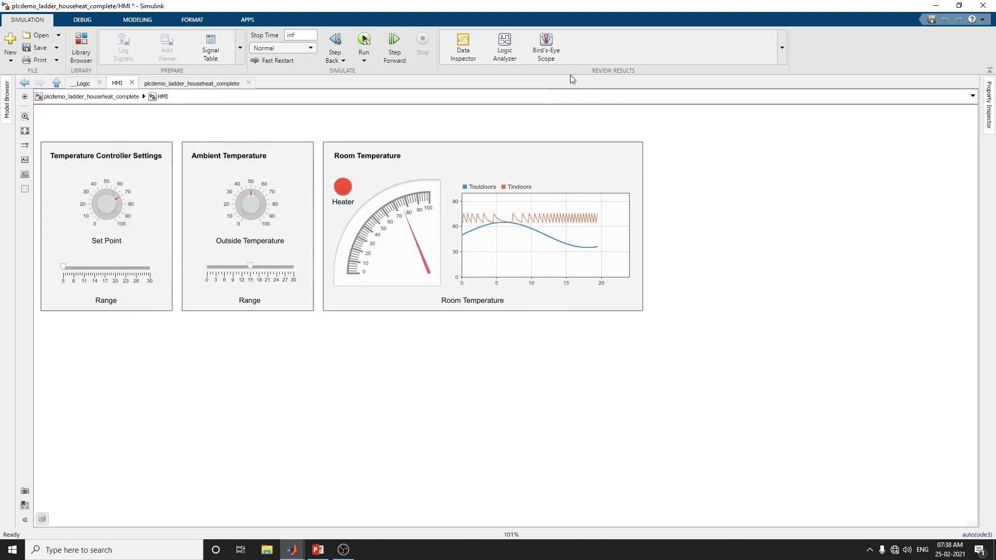
# Return to the model's top level and review the C/C++ and PLC code options offered for the Temperature Controller subsystem
pyautogui.click(66, 98)
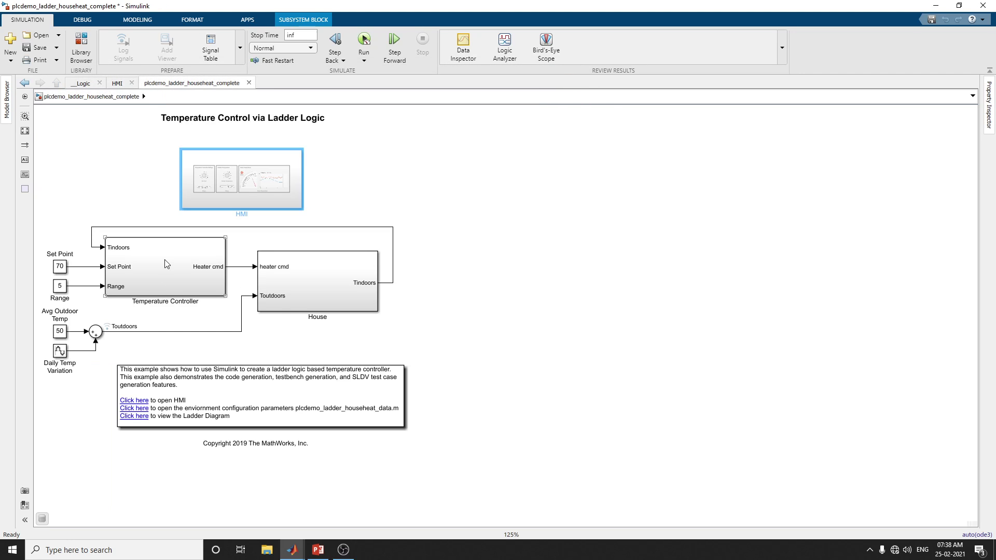
pyautogui.click(166, 267)
pyautogui.rightClick(165, 269)
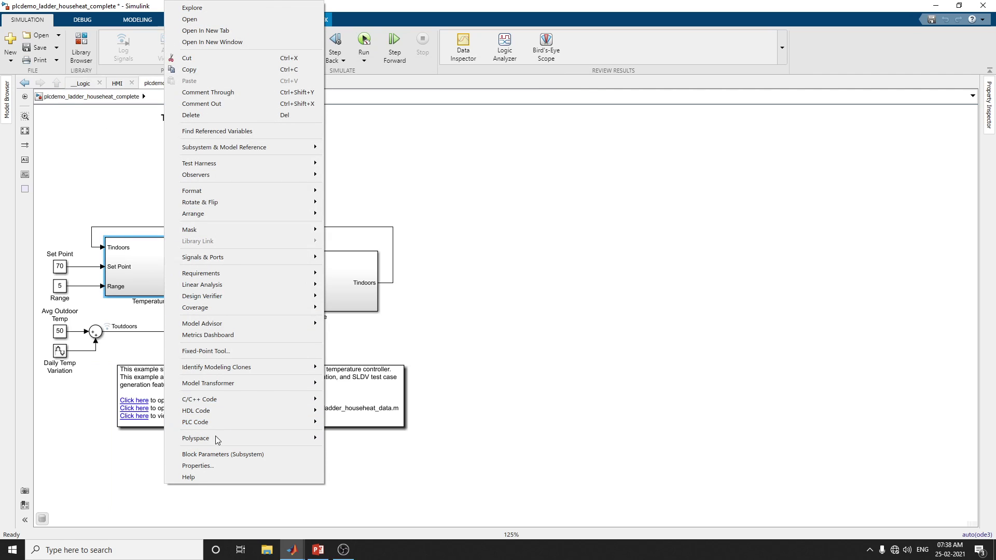
pyautogui.moveTo(226, 398)
pyautogui.moveTo(239, 418)
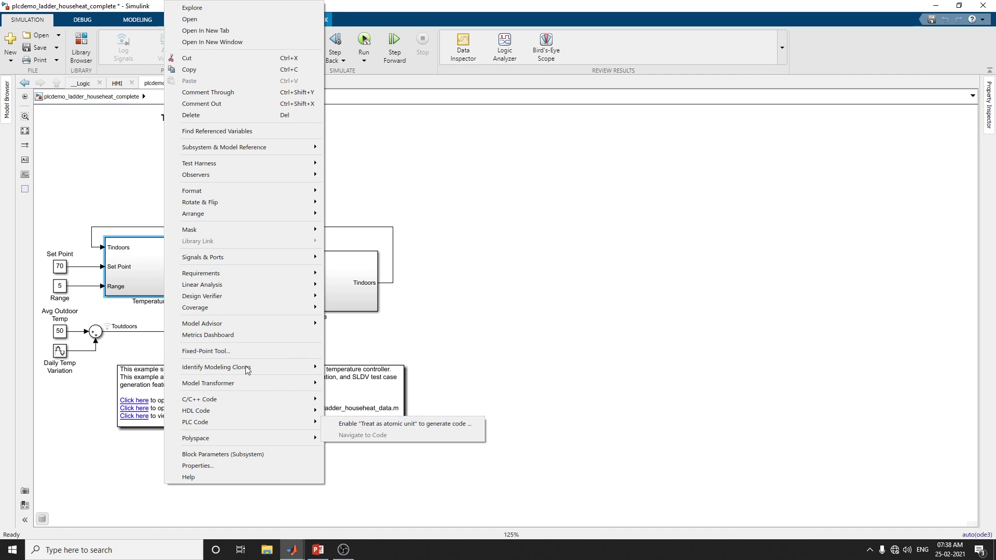
pyautogui.moveTo(225, 296)
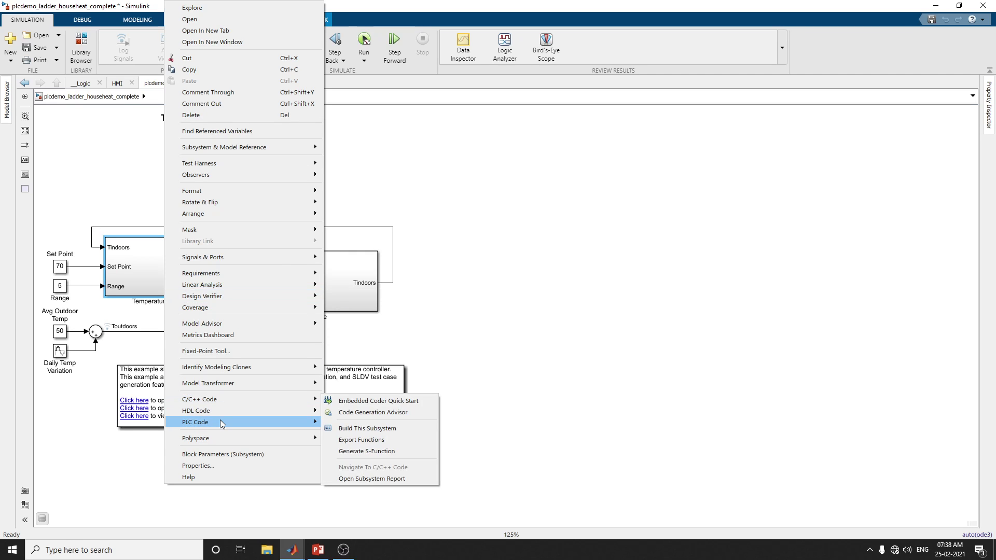
pyautogui.press('Escape')
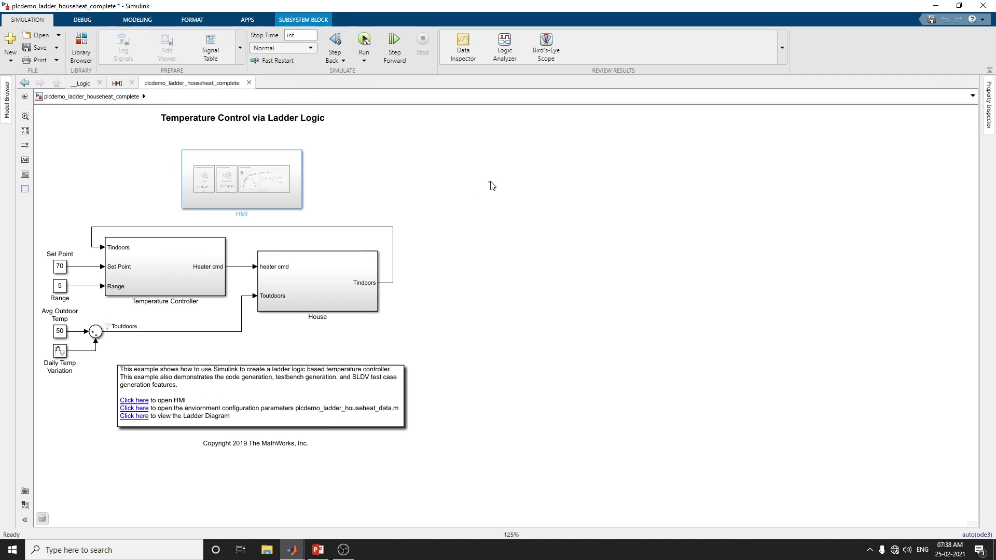
# Open the logic routine of the Function Block (AOI) inside the Temperature Controller, and run the simulation on its ladder diagram
pyautogui.doubleClick(167, 269)
pyautogui.doubleClick(354, 254)
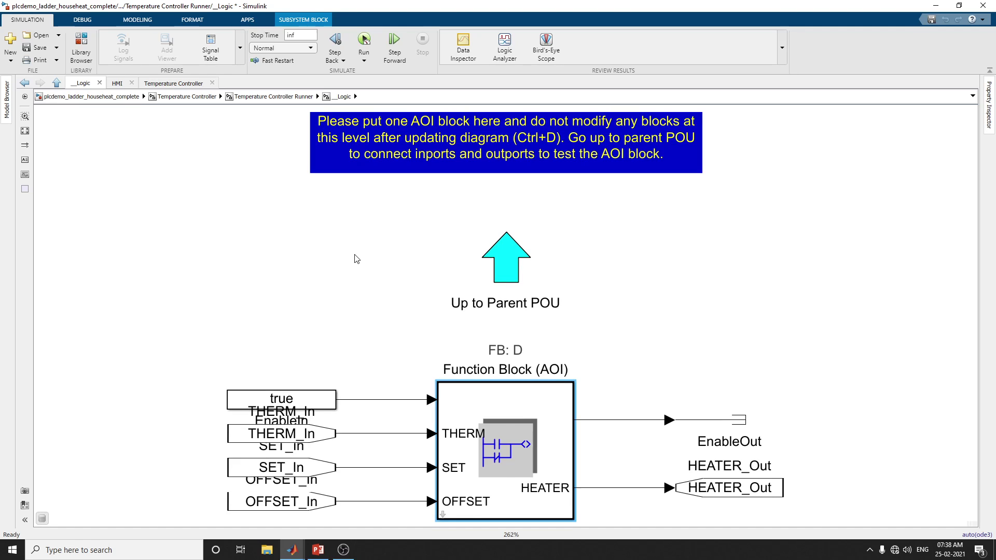
pyautogui.doubleClick(503, 423)
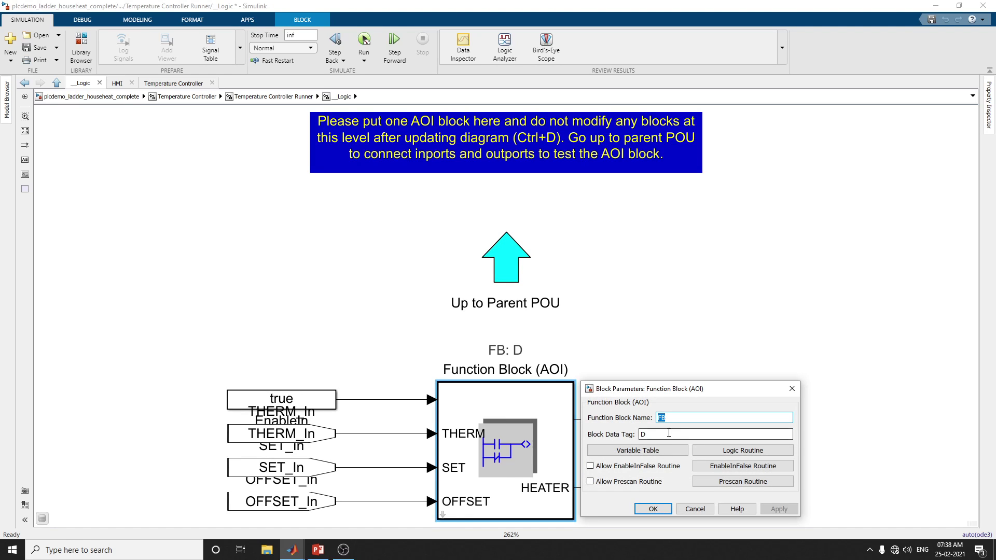
pyautogui.click(743, 451)
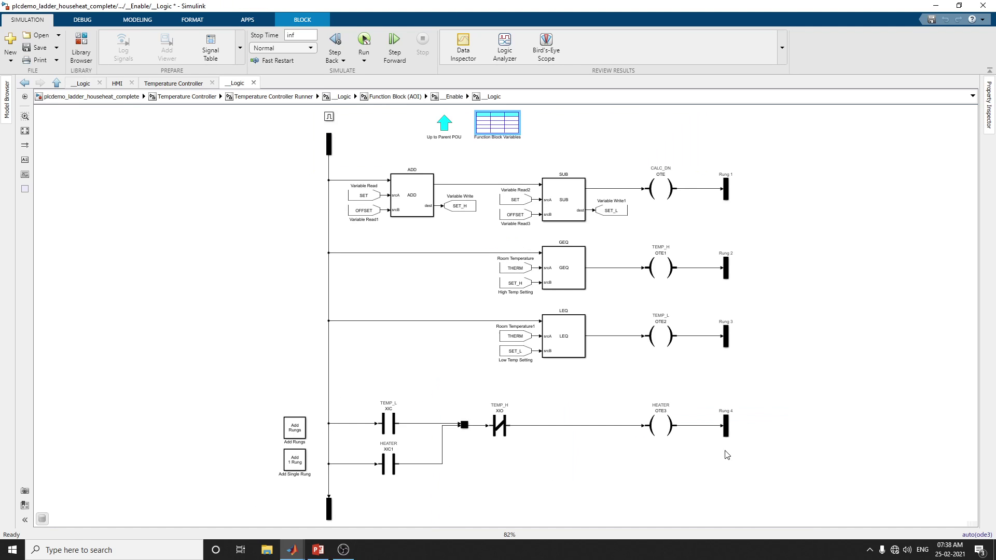
pyautogui.click(363, 40)
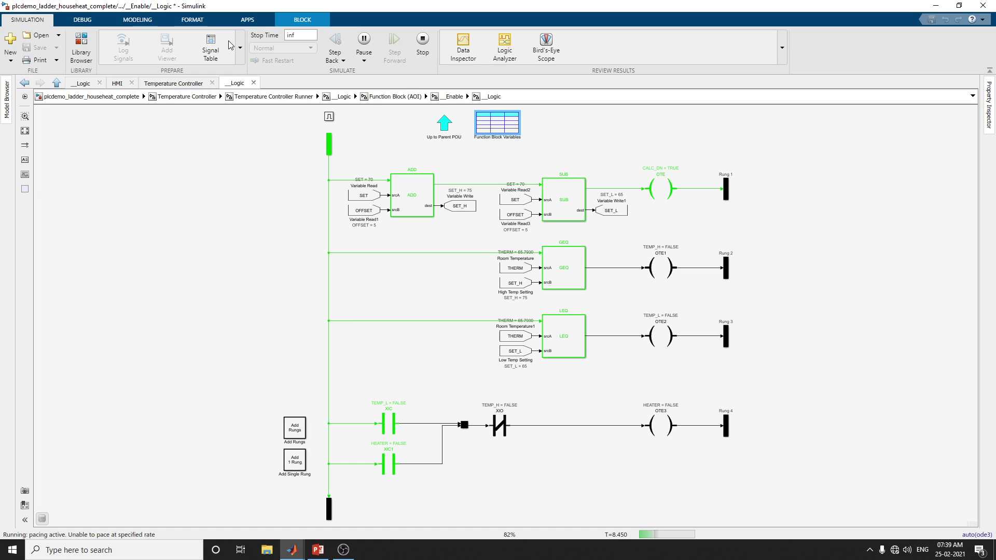
# Return to the HMI dashboard to watch the heater lamp, gauge and temperature plot, and stop the simulation
pyautogui.click(174, 97)
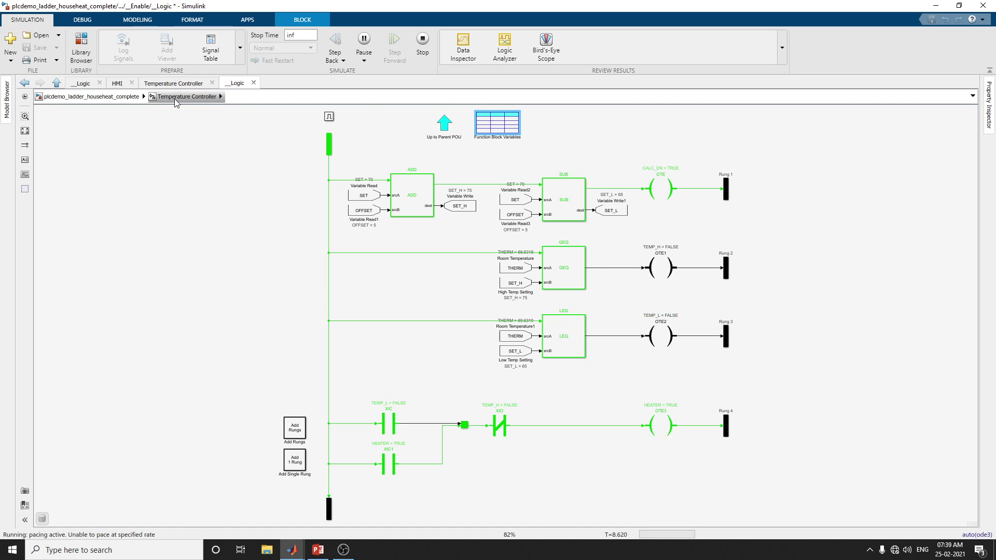
pyautogui.click(91, 96)
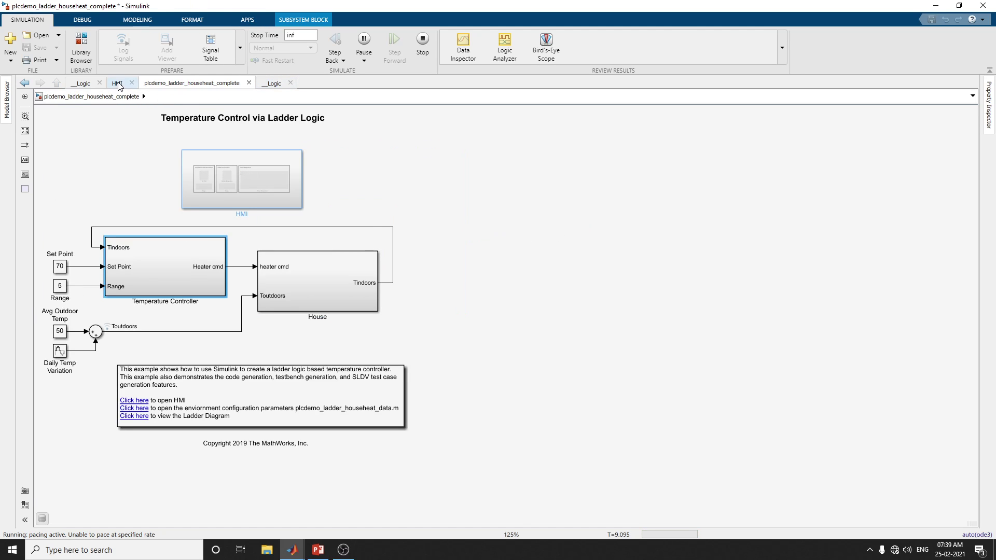
pyautogui.click(117, 84)
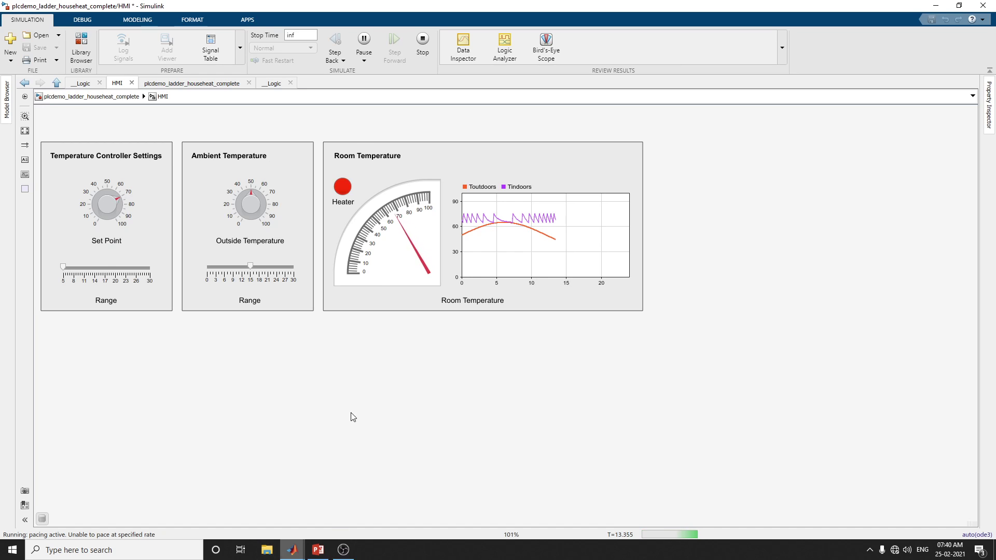
pyautogui.click(423, 40)
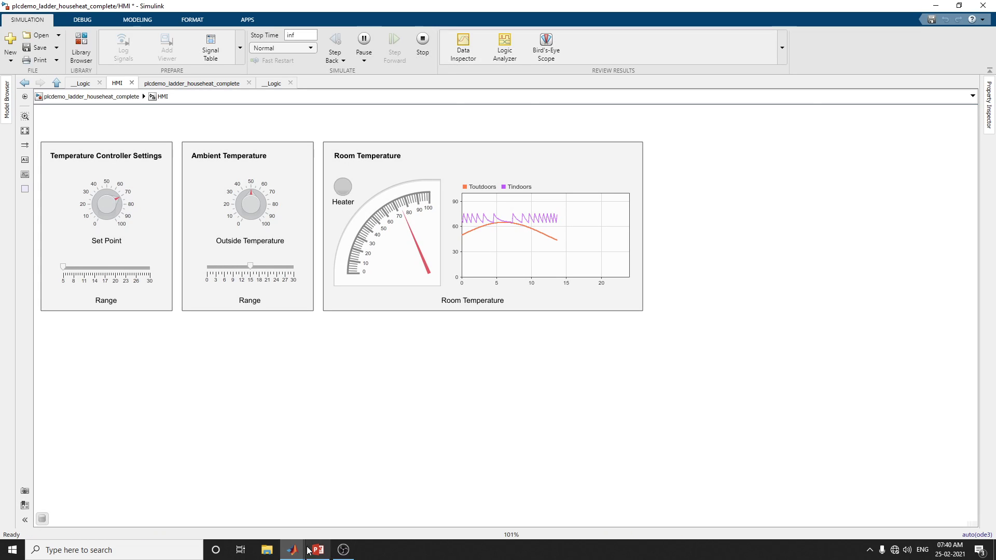
# Switch to the PowerPoint presentation and review the slides from C code generation through the IDEs supported for ladder diagram code generation
pyautogui.moveTo(316, 550)
pyautogui.click(295, 511)
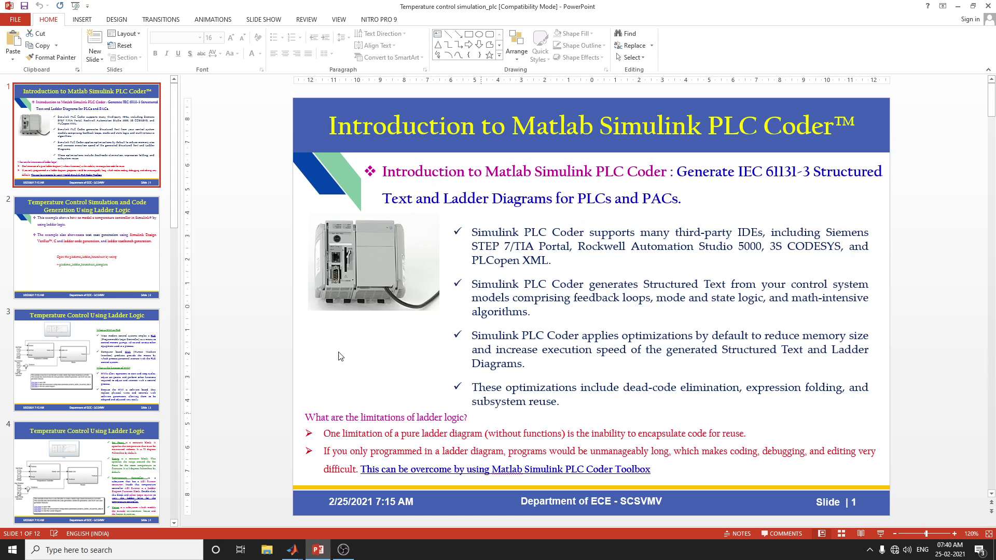
pyautogui.scroll(-5, 128, 346)
pyautogui.click(140, 429)
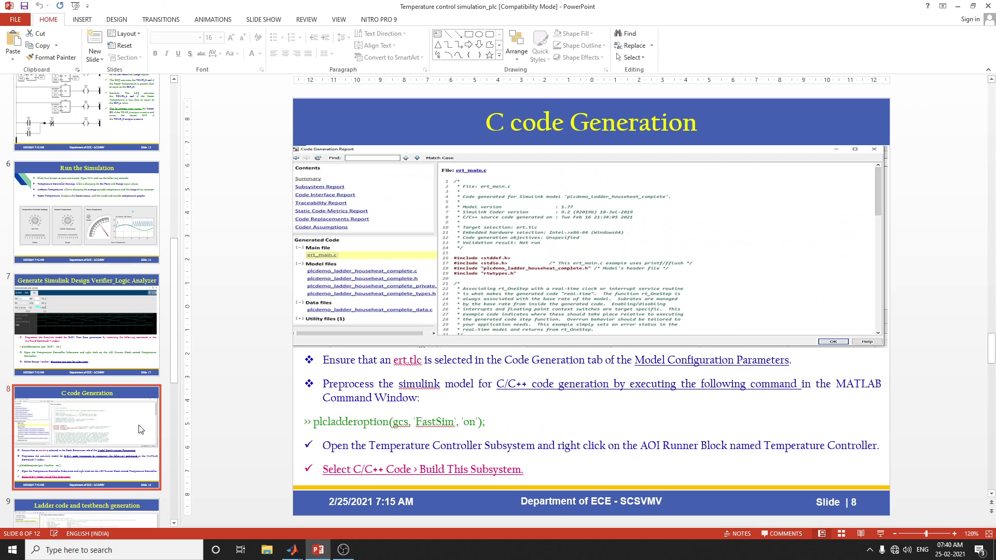
pyautogui.scroll(-2, 104, 363)
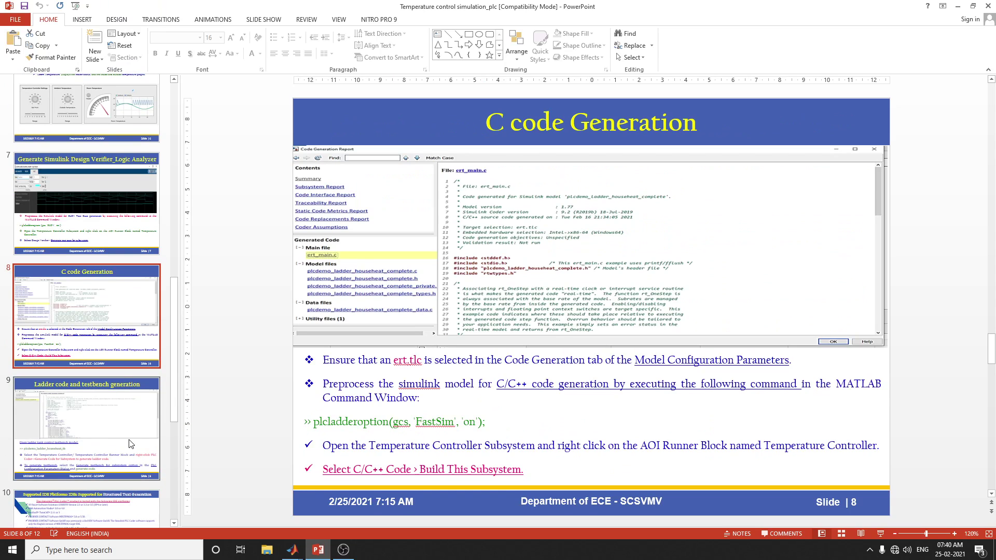
pyautogui.scroll(-4, 104, 312)
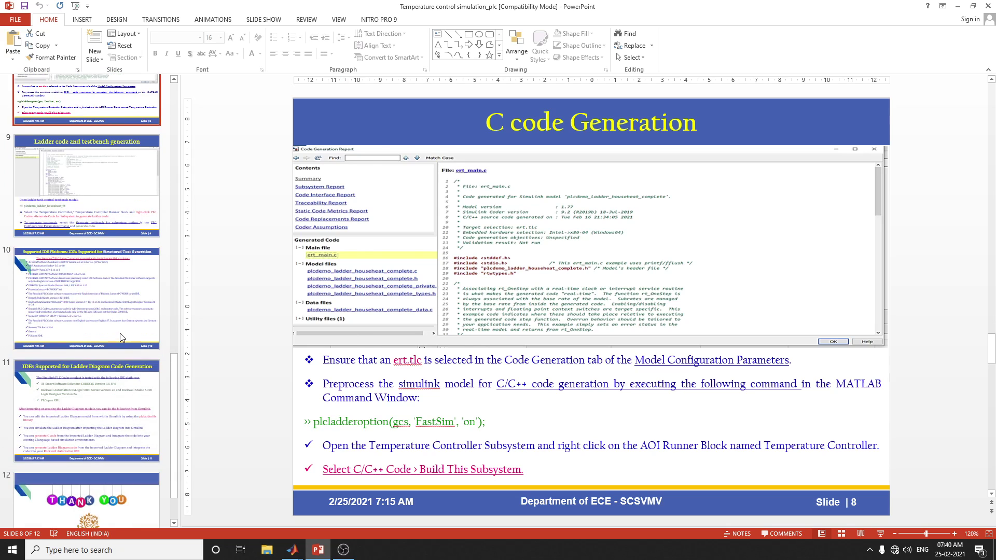
pyautogui.click(104, 298)
pyautogui.click(115, 408)
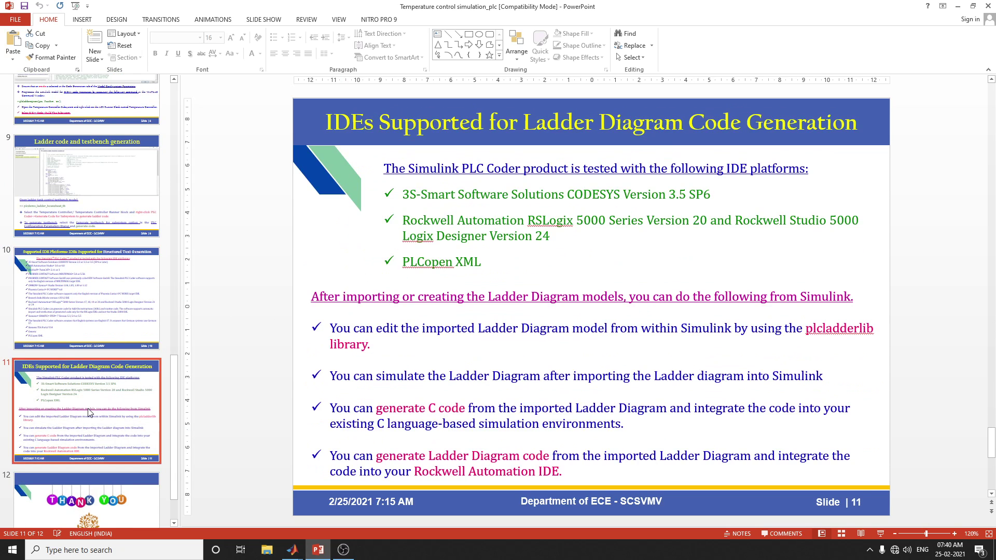
# Review the slides in reverse from C code generation through Logic Analyzer and ladder logic to slide 3 on temperature control and HMI
pyautogui.scroll(3, 73, 280)
pyautogui.click(75, 279)
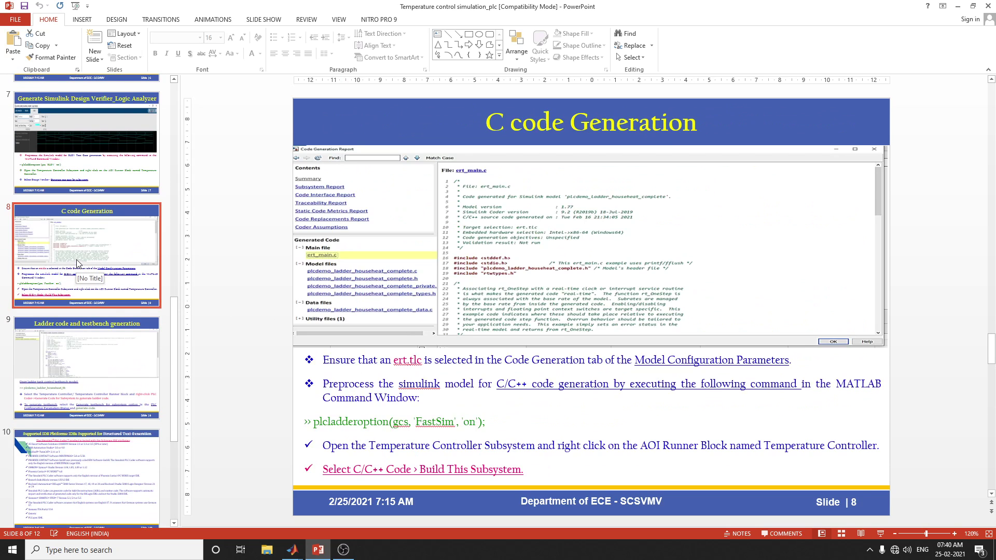
pyautogui.scroll(2, 81, 231)
pyautogui.click(81, 231)
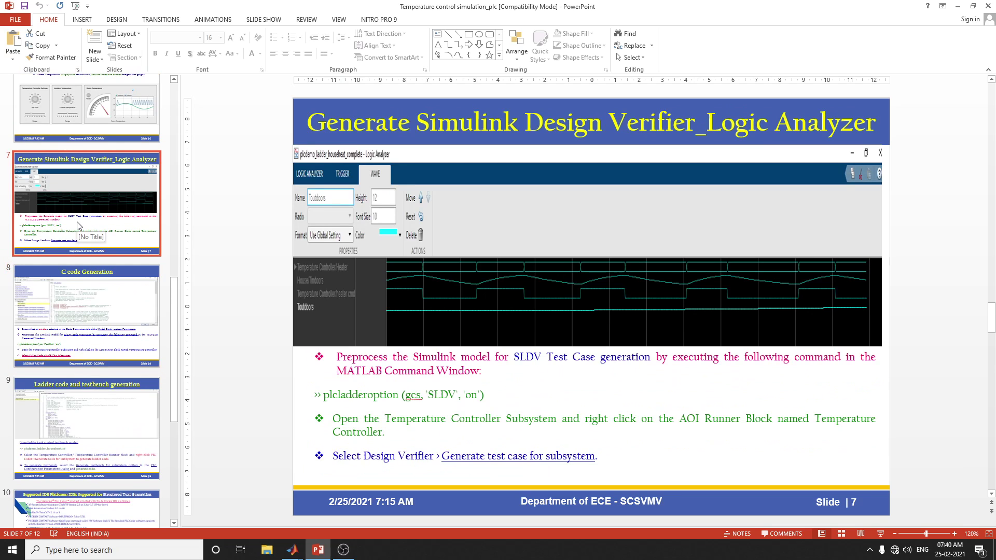
pyautogui.scroll(2, 78, 220)
pyautogui.click(84, 144)
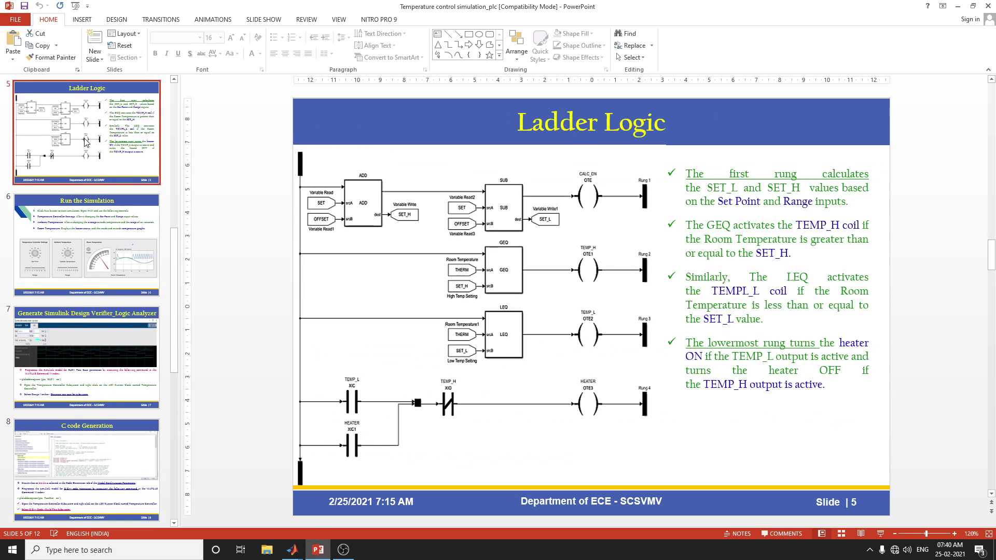
pyautogui.scroll(2, 93, 156)
pyautogui.click(93, 157)
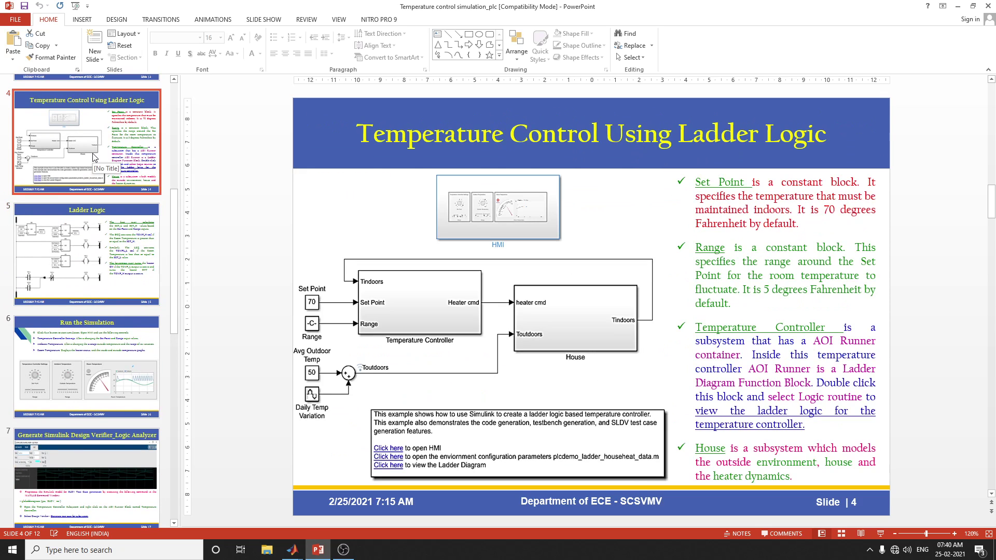
pyautogui.scroll(2, 94, 157)
pyautogui.click(94, 157)
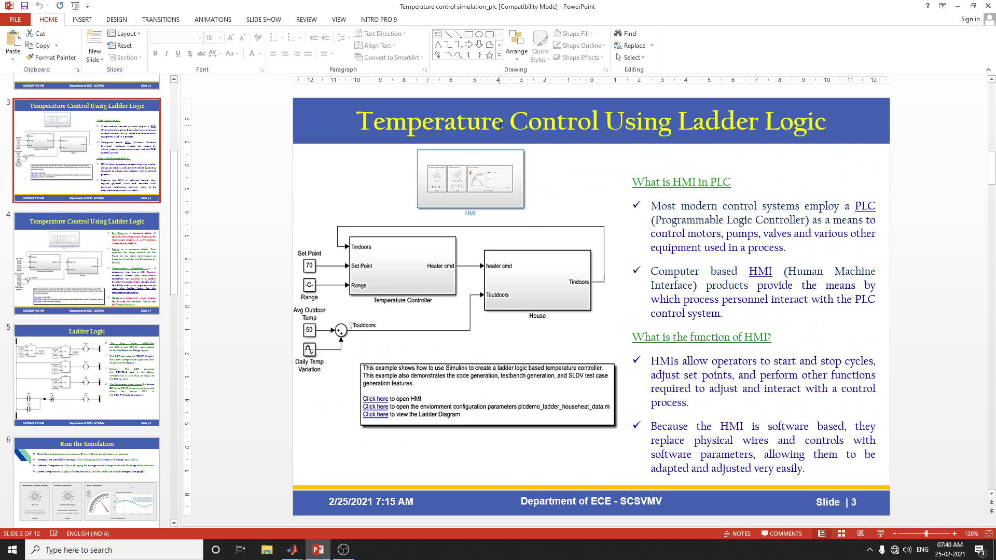
# Switch to the main MATLAB window and open plcdemo_ladder_househeat_data.m from the ladder folder on the Desktop
pyautogui.click(289, 554)
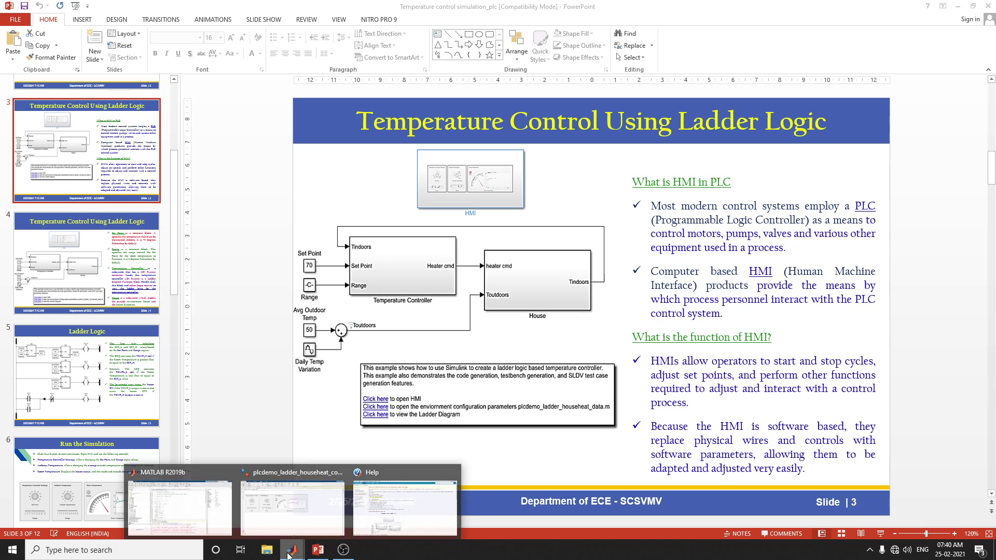
pyautogui.click(179, 506)
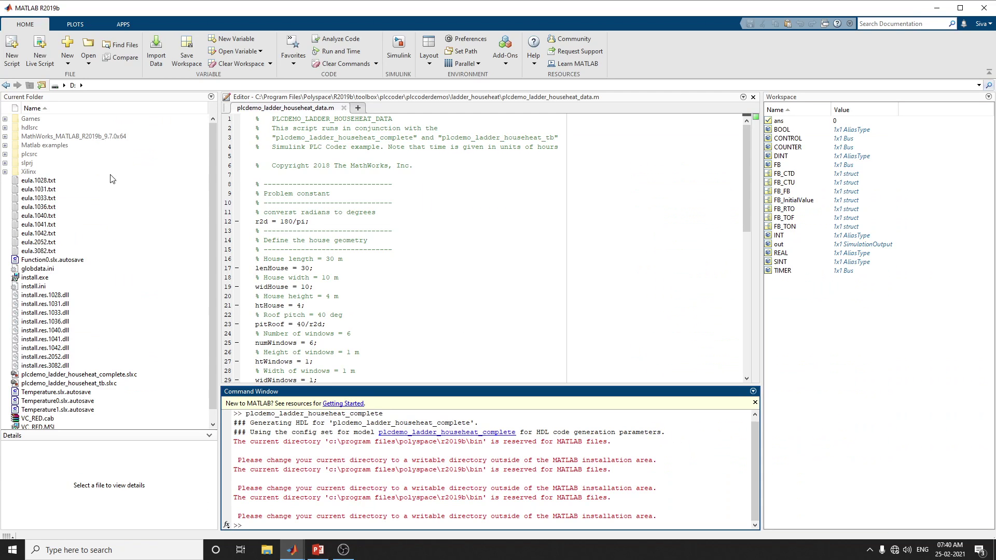
pyautogui.click(88, 59)
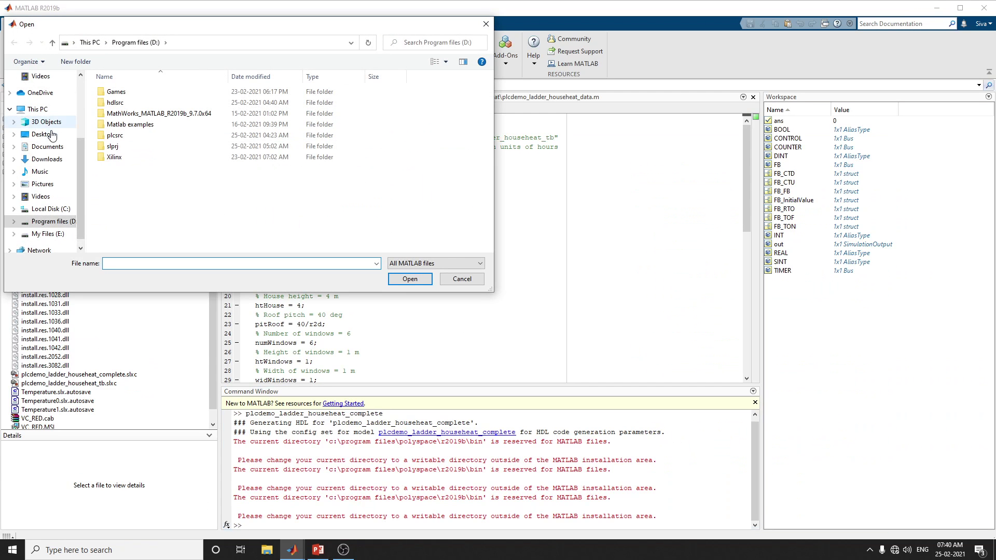
pyautogui.click(51, 135)
pyautogui.doubleClick(117, 94)
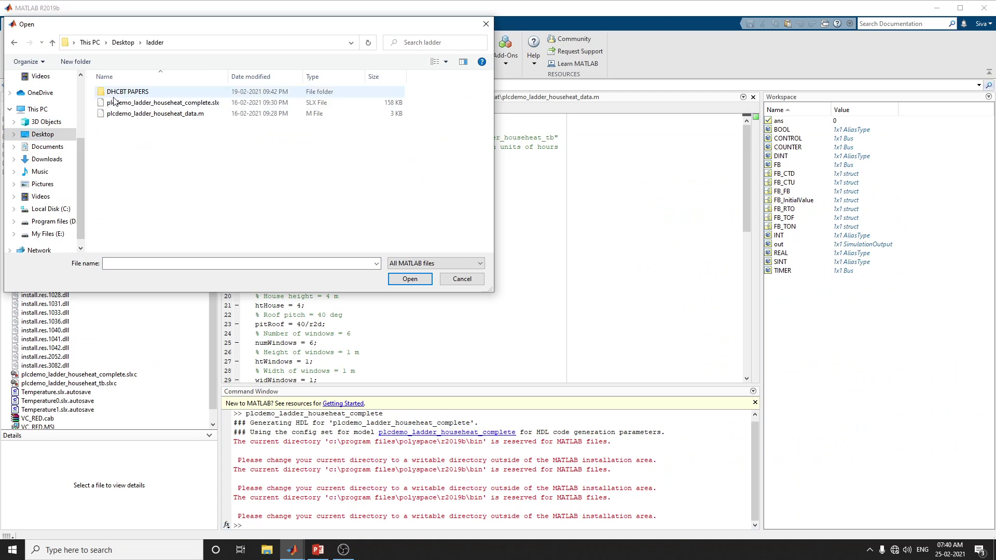
pyautogui.doubleClick(158, 114)
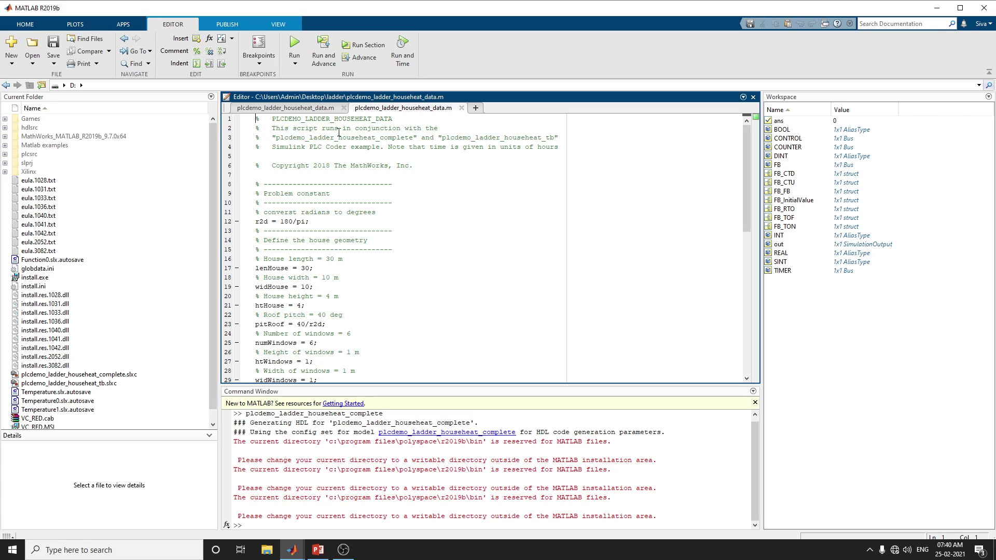
# Examine the script from the house geometry through insulation and thermal resistance to the heater temperature and air flow rate
pyautogui.moveTo(338, 126); pyautogui.dragTo(394, 345)
pyautogui.click(483, 262)
pyautogui.moveTo(372, 126); pyautogui.dragTo(353, 344)
pyautogui.click(533, 279)
pyautogui.moveTo(263, 240); pyautogui.dragTo(342, 344)
pyautogui.scroll(-4, 491, 278)
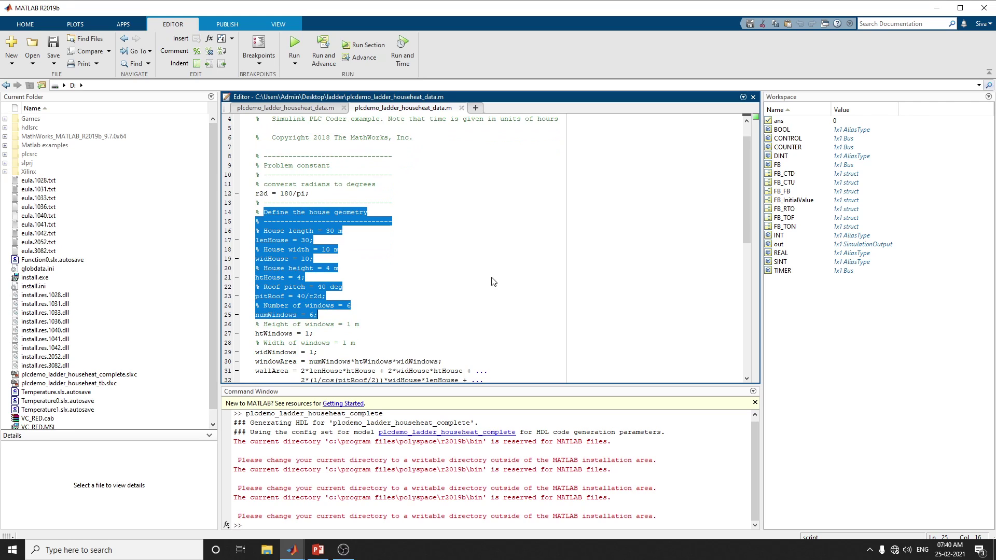
pyautogui.scroll(-3, 491, 271)
pyautogui.moveTo(268, 263); pyautogui.dragTo(446, 326)
pyautogui.scroll(-3, 521, 331)
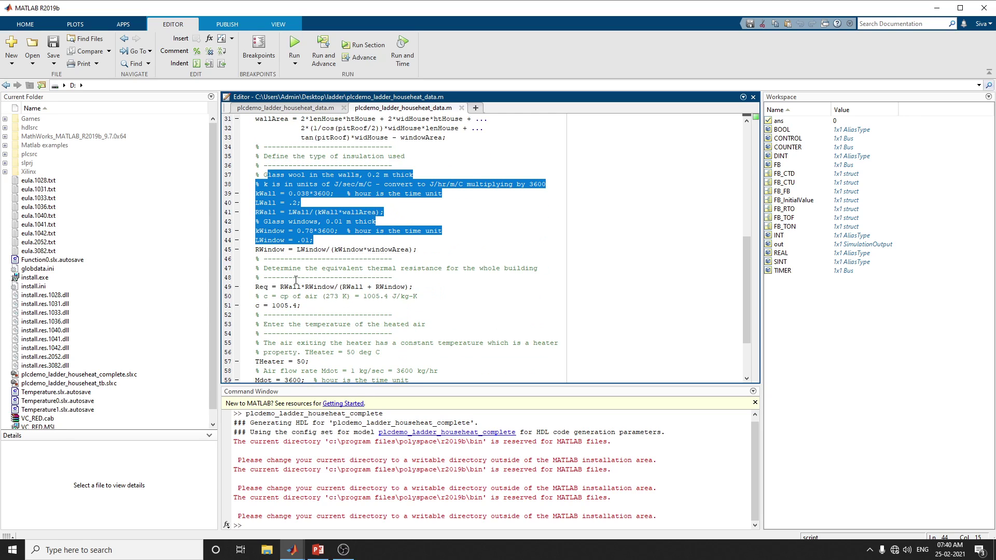
pyautogui.moveTo(294, 278); pyautogui.dragTo(465, 305)
pyautogui.scroll(-3, 504, 320)
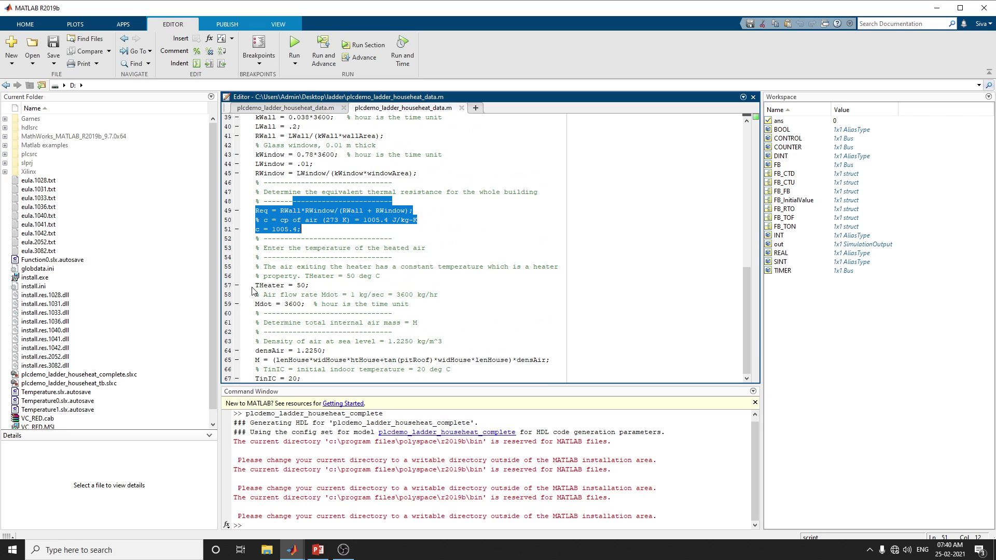
pyautogui.moveTo(273, 304)
pyautogui.mouseDown()
pyautogui.moveTo(307, 310)
pyautogui.moveTo(310, 285)
pyautogui.moveTo(288, 306)
pyautogui.mouseUp()
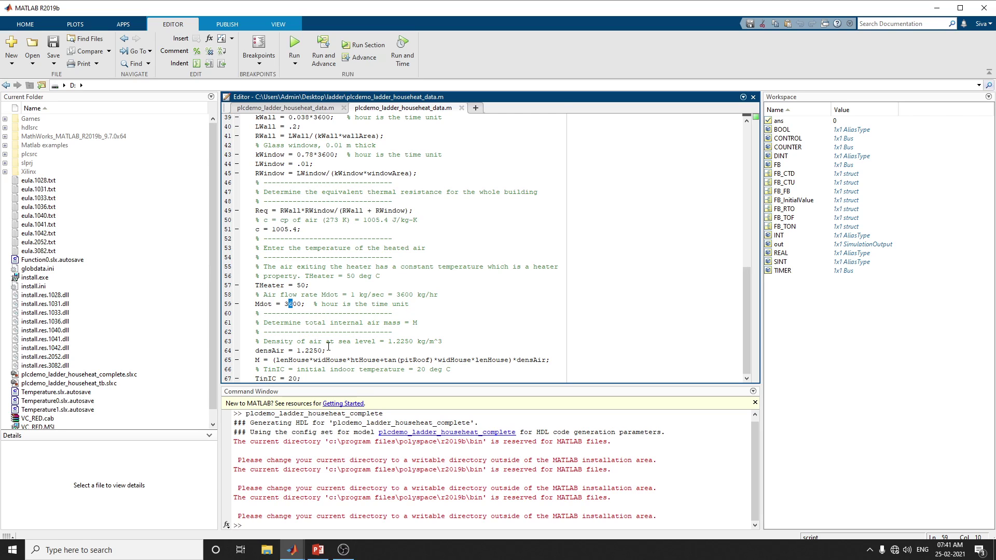
# Return to the start of the script and highlight its header comments, problem constant and house geometry lines for review
pyautogui.scroll(13, 339, 313)
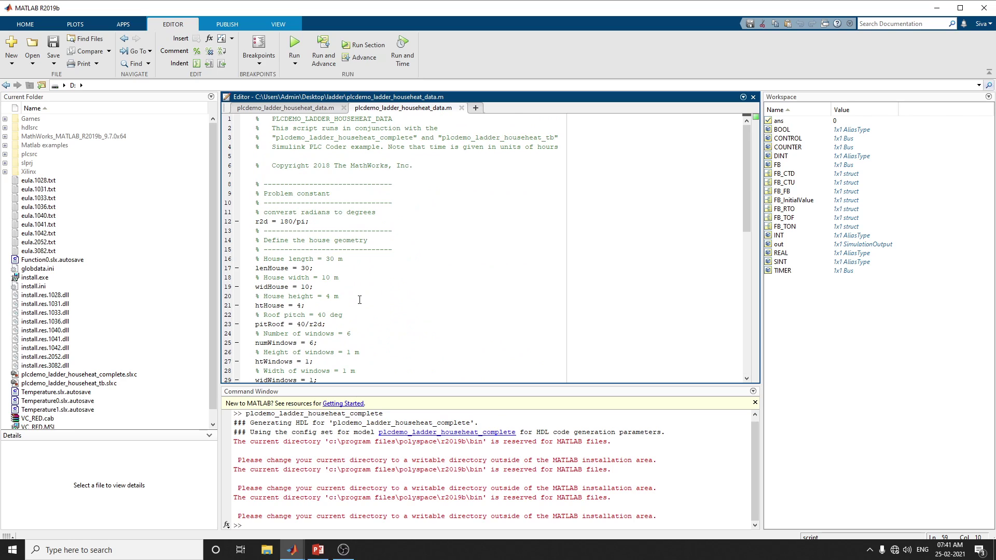
pyautogui.moveTo(322, 138); pyautogui.dragTo(472, 299)
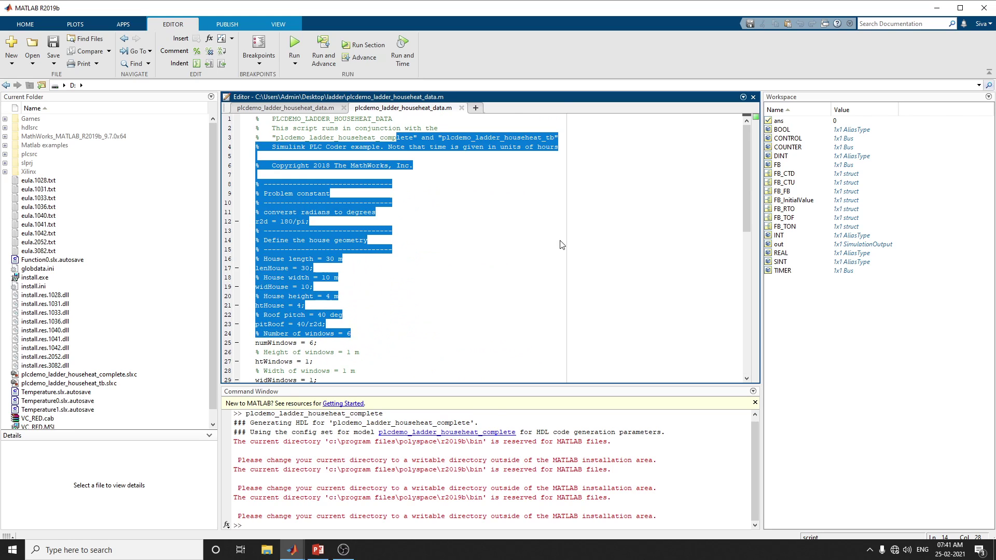
pyautogui.moveTo(322, 137); pyautogui.dragTo(422, 301)
pyautogui.click(422, 302)
pyautogui.moveTo(286, 120); pyautogui.dragTo(519, 280)
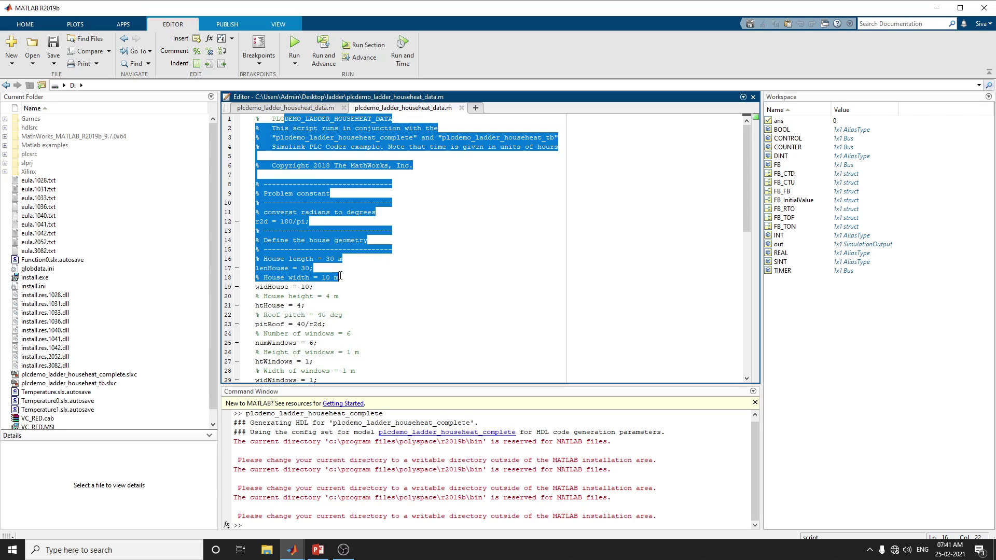
pyautogui.click(518, 280)
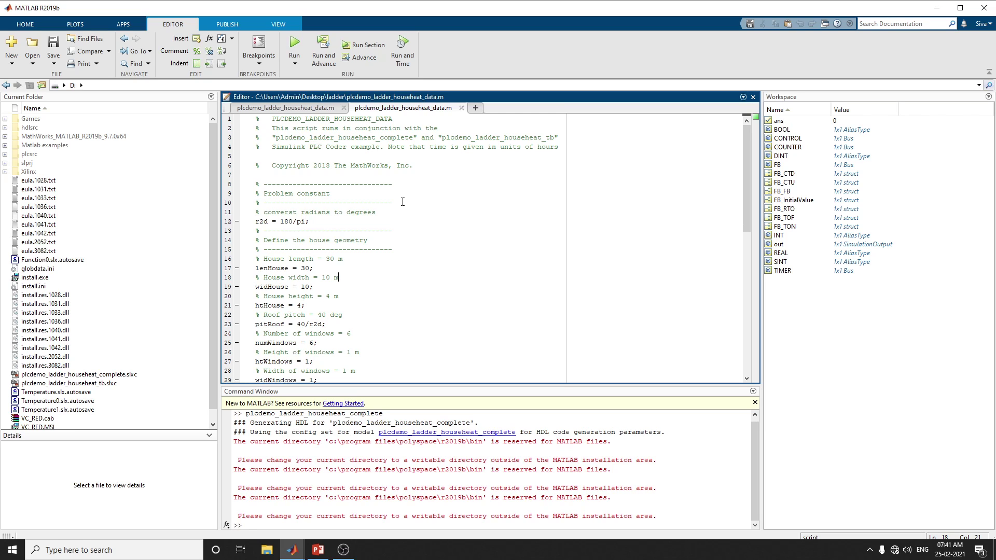
# Switch back to the PowerPoint presentation and show the closing Thank You slide, slide 12
pyautogui.click(318, 550)
pyautogui.scroll(-6, 81, 466)
pyautogui.scroll(-3, 81, 465)
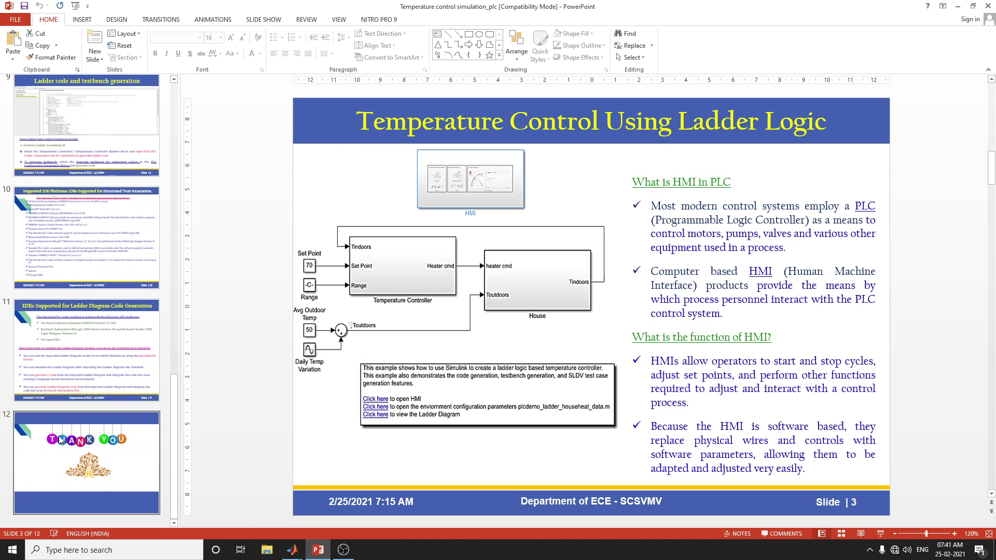
pyautogui.click(64, 441)
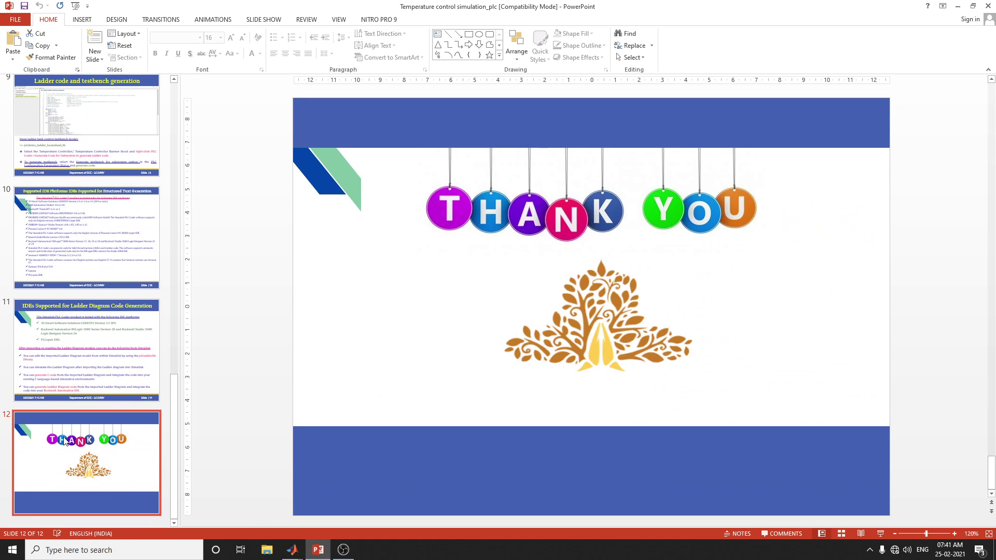